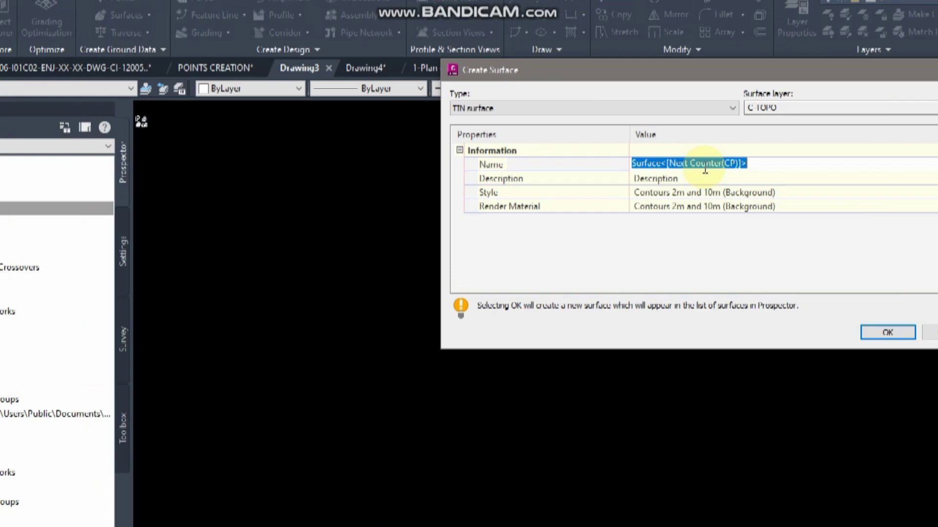
# - Create a TIN surface named RD.04 NGL, keeping the Contours 2m and 10m (Background) style
pyautogui.write('r')
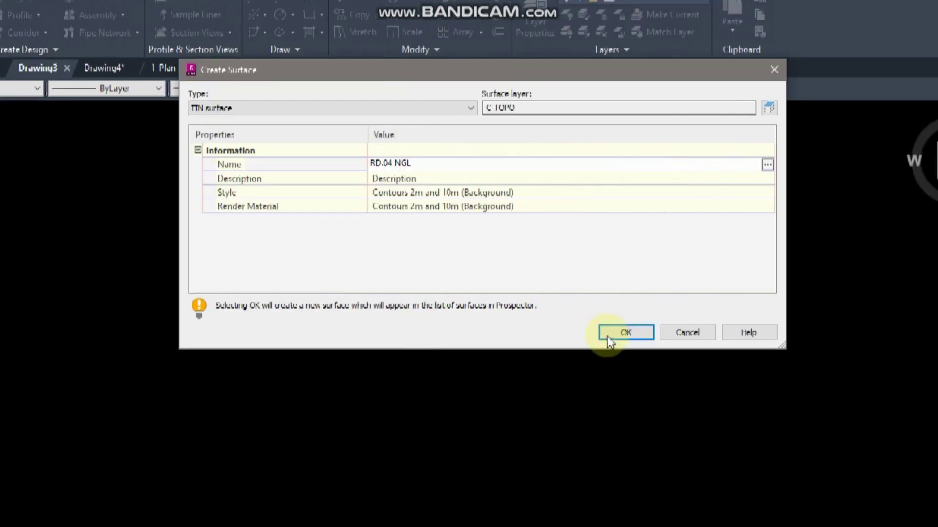
pyautogui.click(473, 190)
pyautogui.click(478, 193)
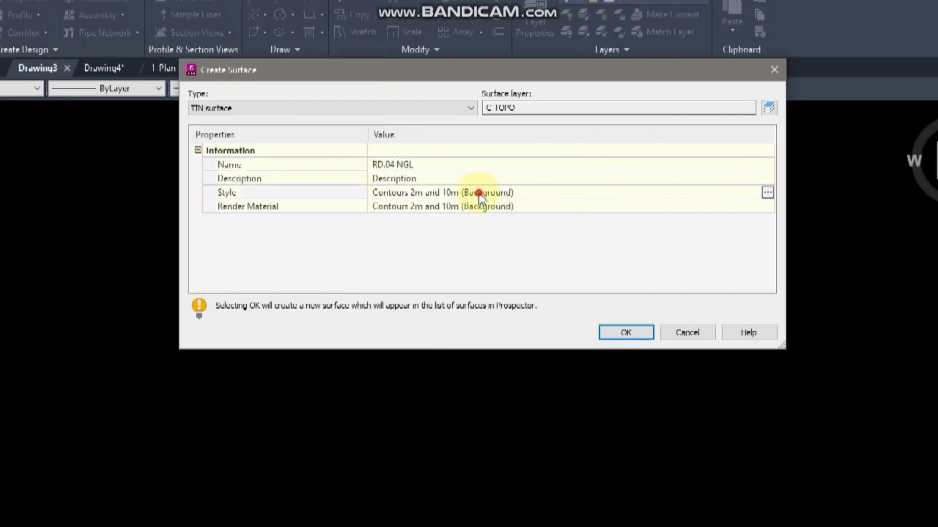
pyautogui.click(635, 335)
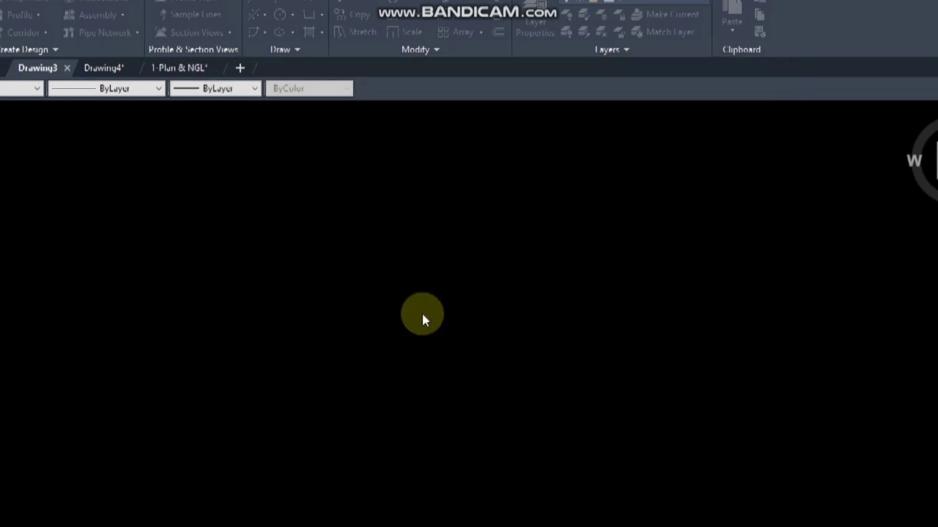
pyautogui.click(423, 314)
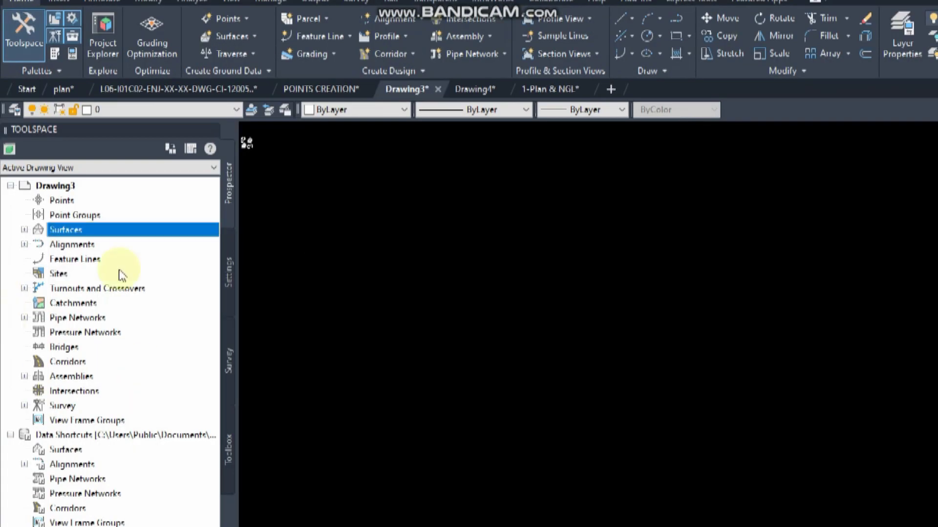
# - Start adding a point file to the definition of the RD.04 NGL surface
pyautogui.click(24, 230)
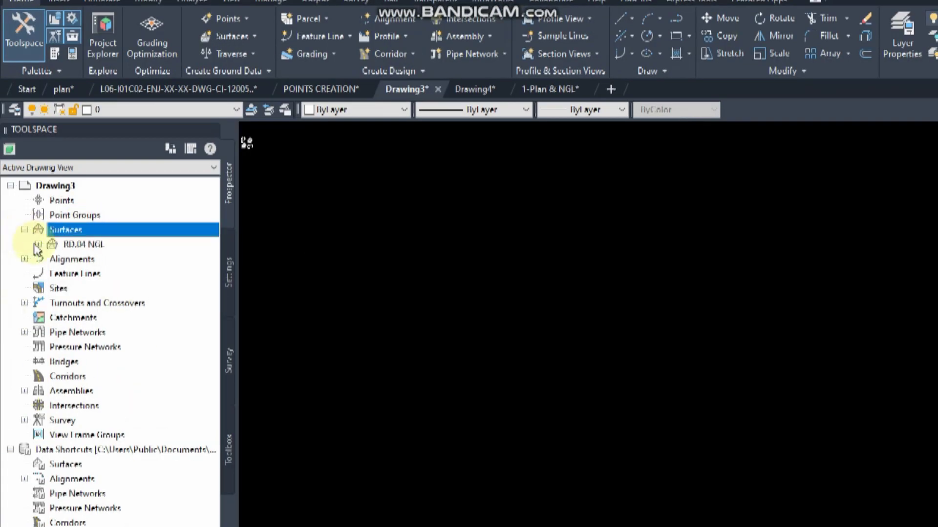
pyautogui.click(40, 242)
pyautogui.click(60, 245)
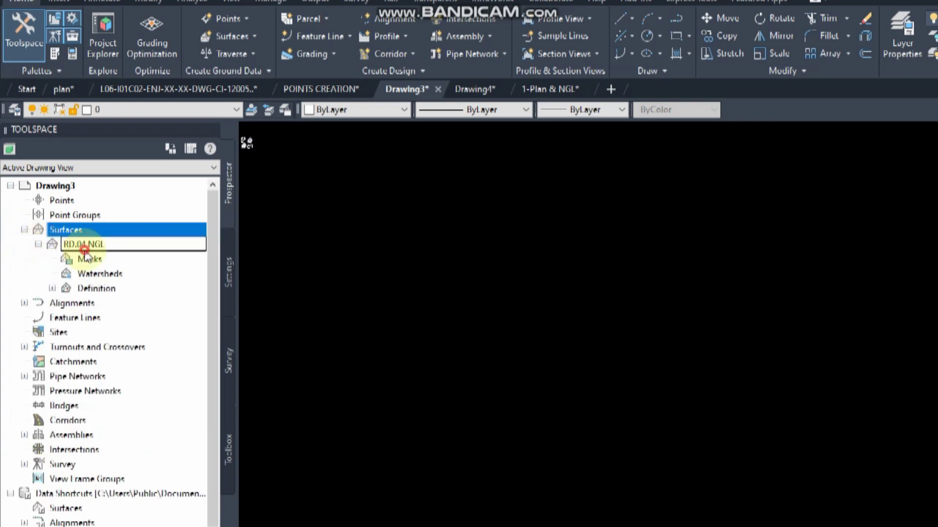
pyautogui.click(52, 288)
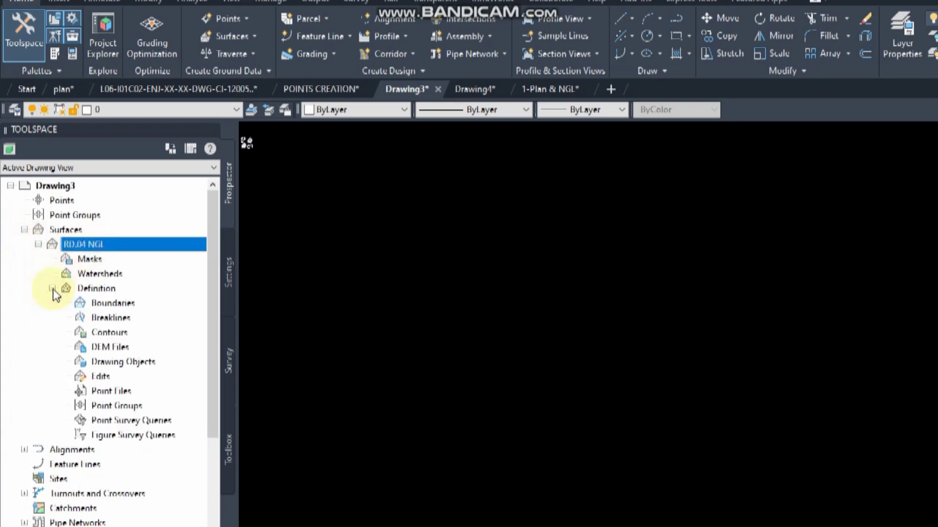
pyautogui.click(111, 392)
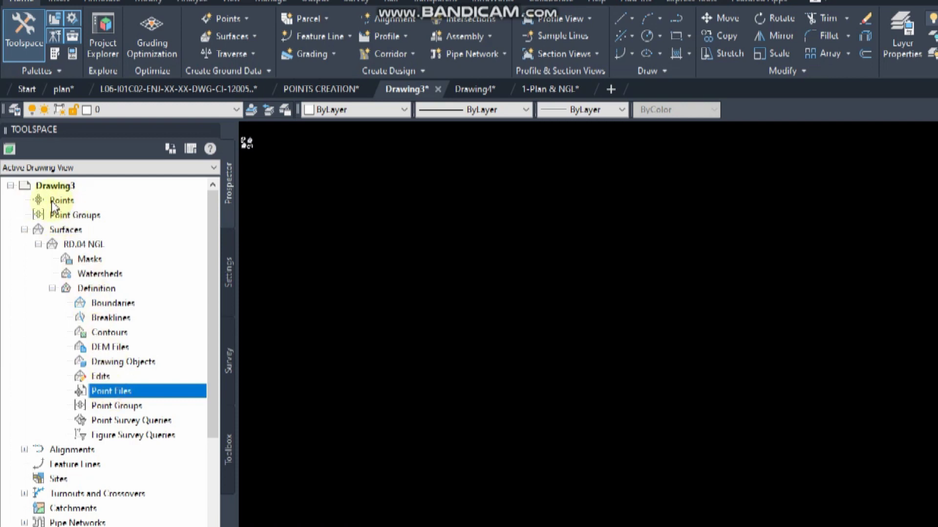
pyautogui.rightClick(119, 394)
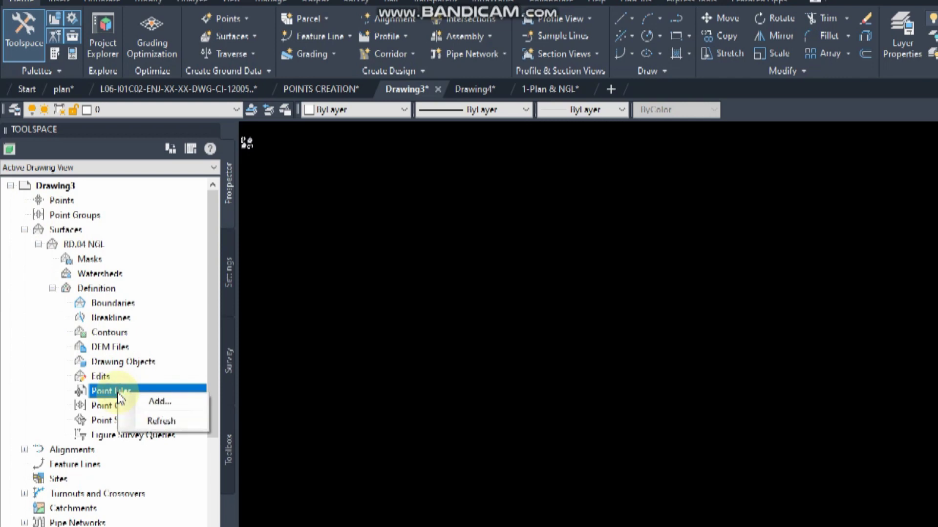
pyautogui.click(148, 401)
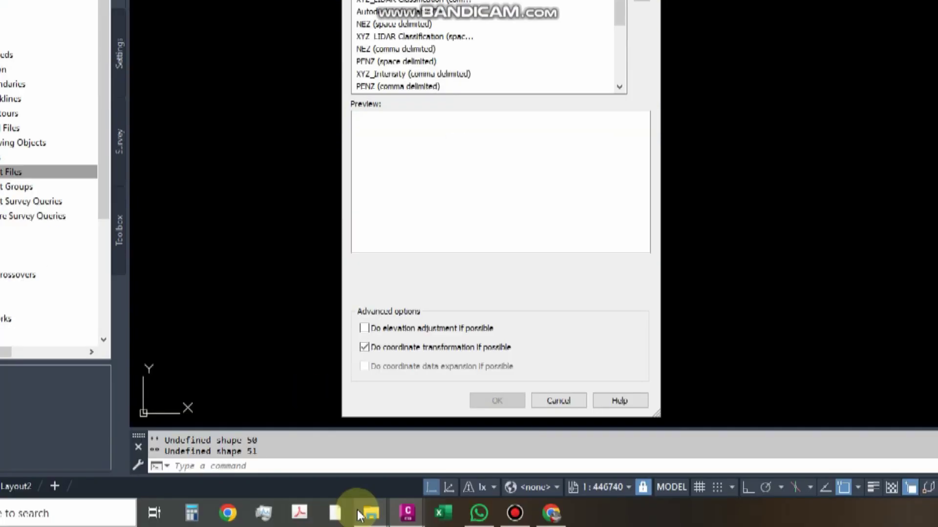
# - Open R-4 CSV.csv from the practice folder in Excel and examine the column order of its point data
pyautogui.moveTo(358, 516)
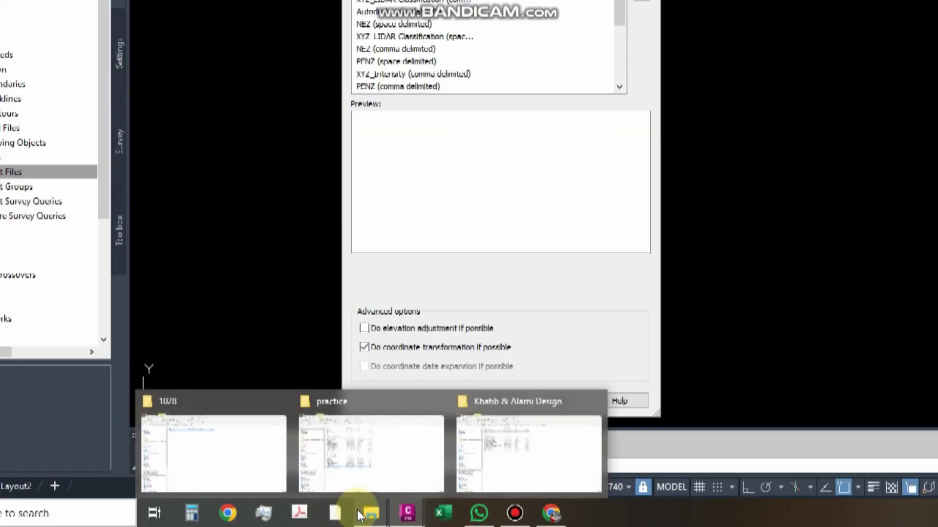
pyautogui.click(377, 455)
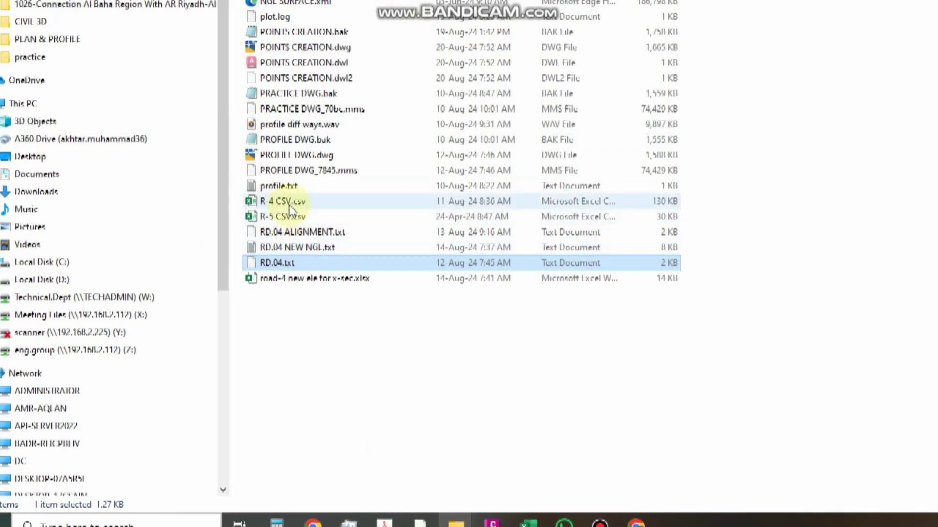
pyautogui.click(289, 203)
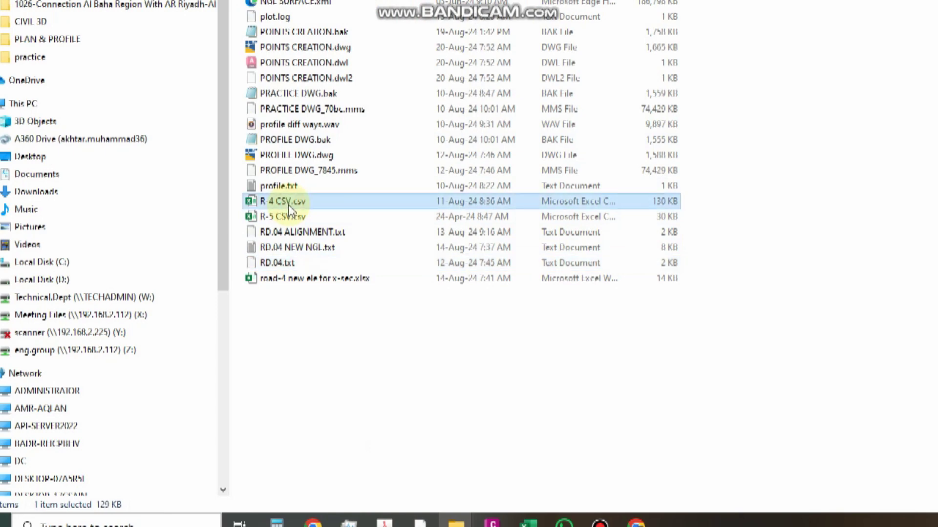
pyautogui.doubleClick(288, 203)
pyautogui.rightClick(286, 203)
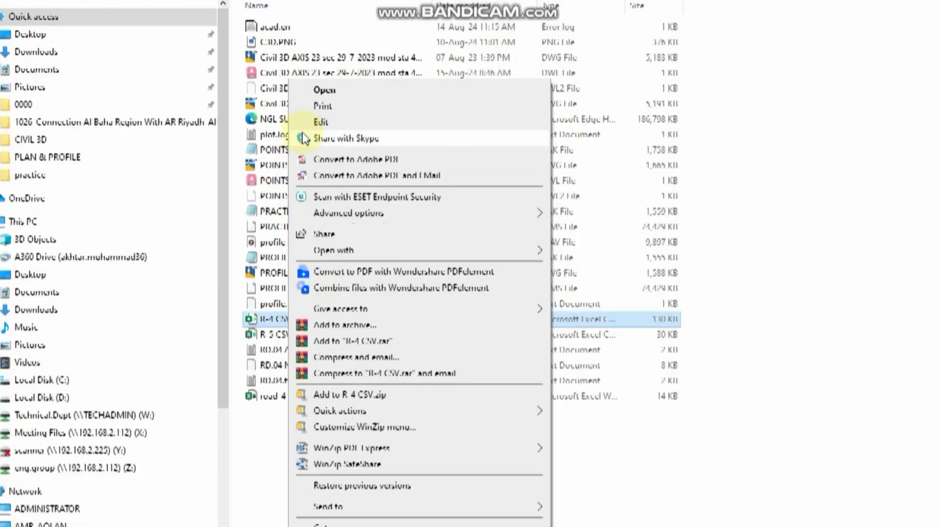
pyautogui.click(320, 1)
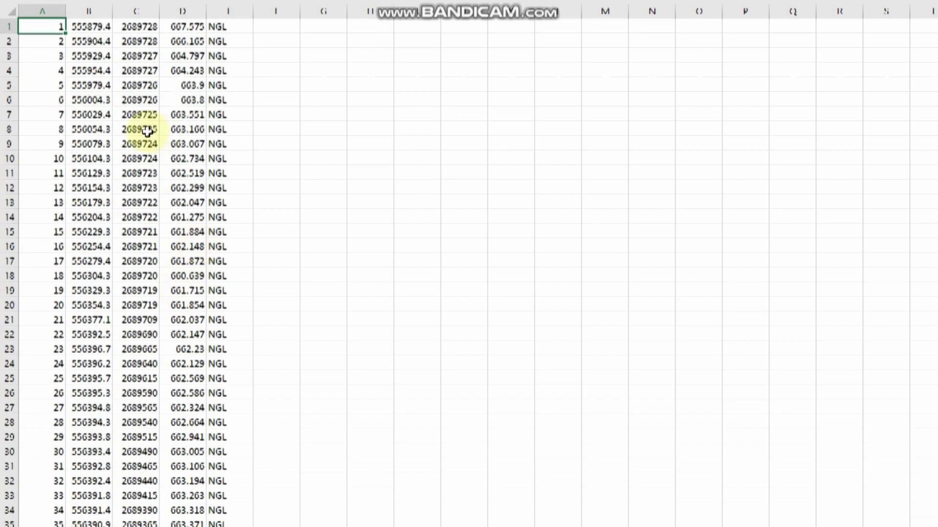
pyautogui.scroll(-3, 177, 376)
pyautogui.scroll(-13, 177, 376)
pyautogui.scroll(16, 178, 376)
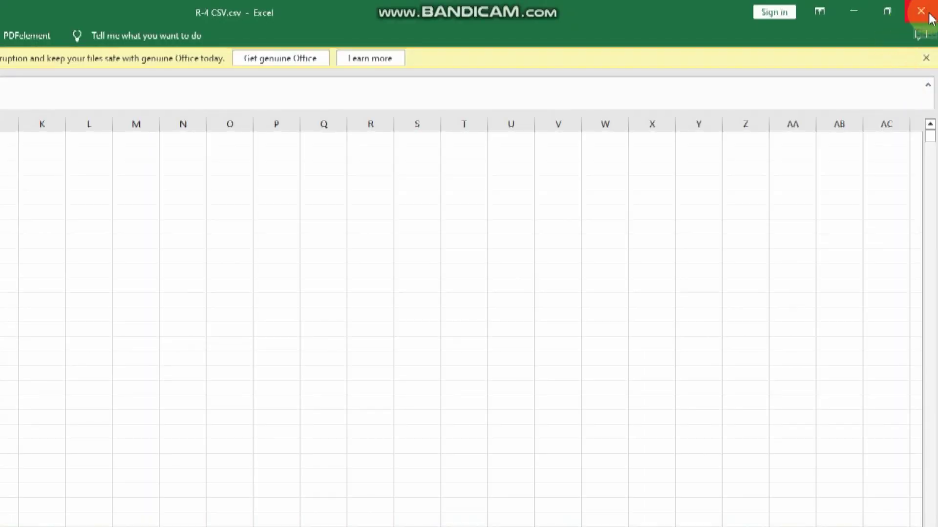
pyautogui.click(857, 13)
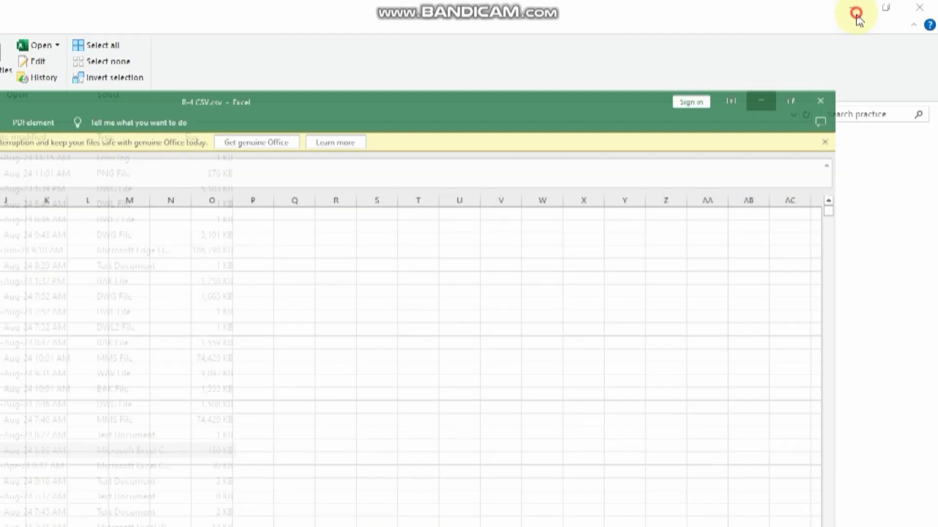
# - Switch back to Civil 3D's Drawing3 and try to load R-4 CSV.csv as the point file
pyautogui.moveTo(237, 520)
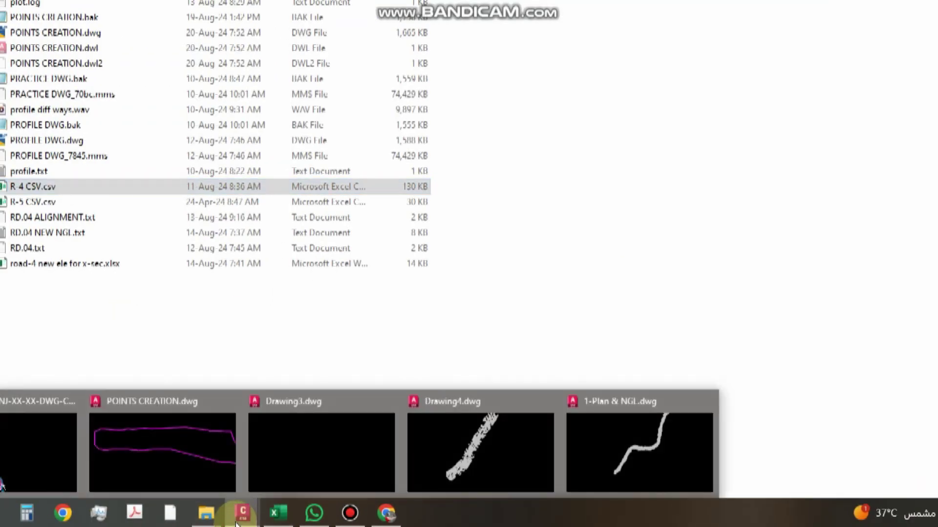
pyautogui.click(333, 449)
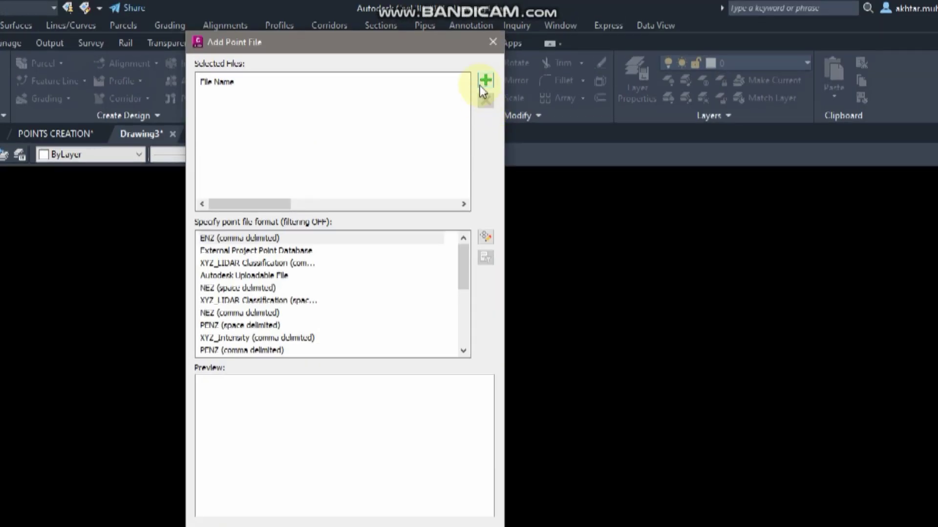
pyautogui.click(486, 81)
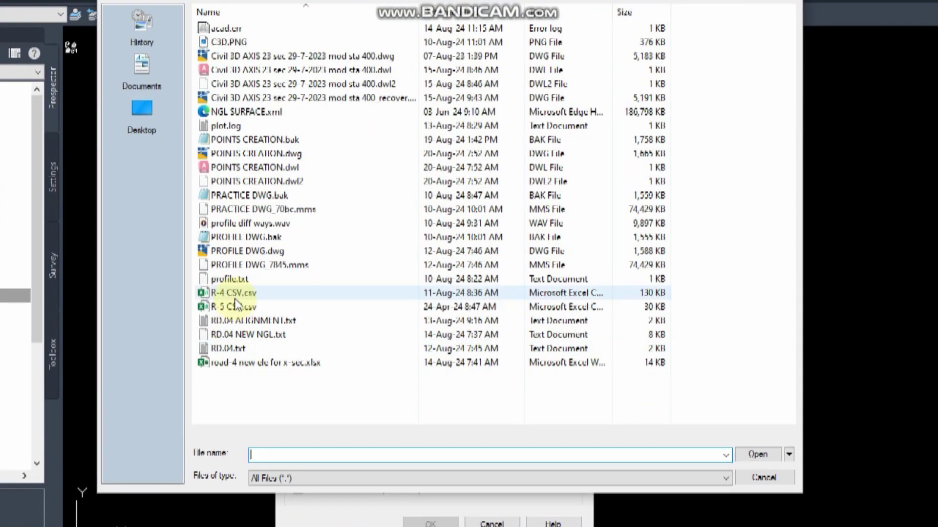
pyautogui.click(191, 422)
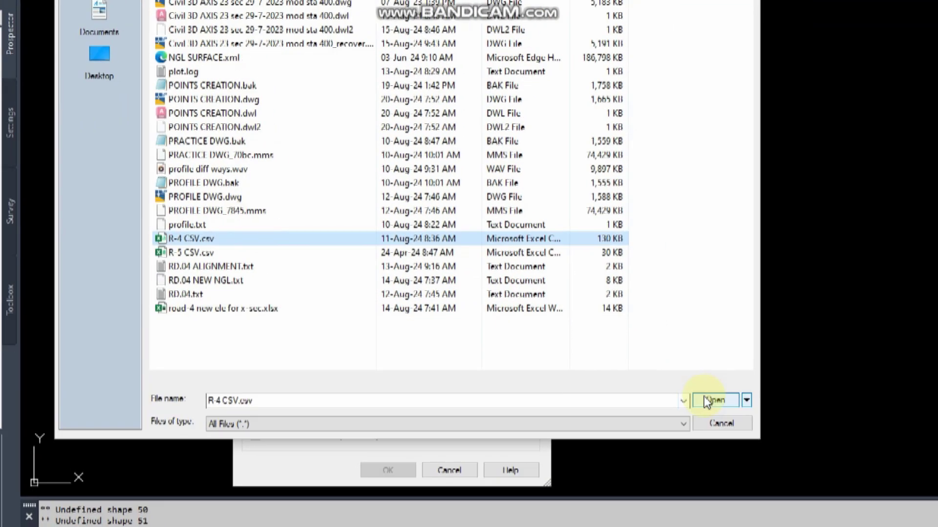
pyautogui.click(751, 455)
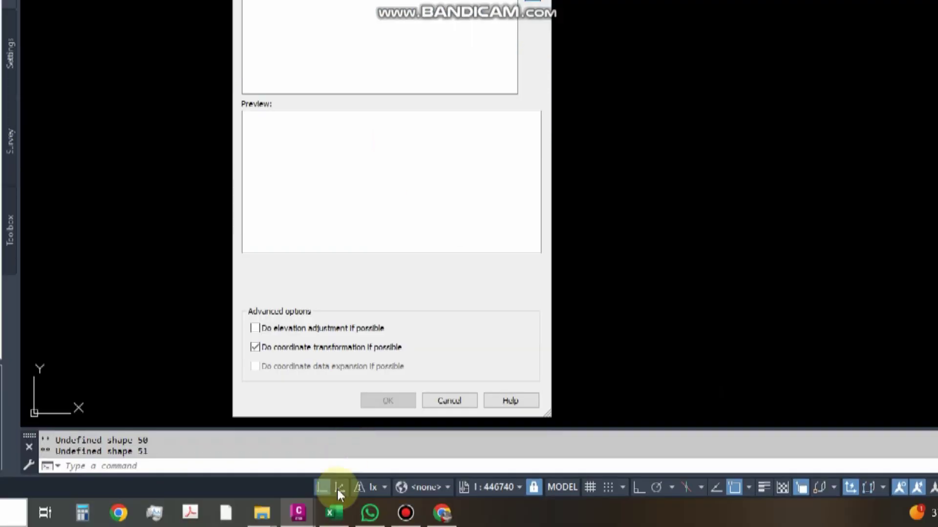
# - Close R-4 CSV.csv in Excel and remove its rejected entry from the selected point files in Civil 3D
pyautogui.click(331, 508)
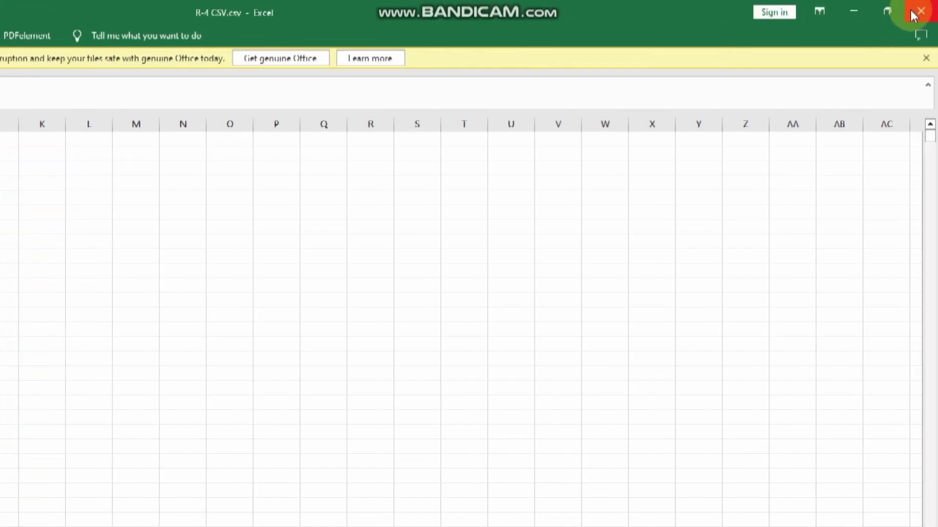
pyautogui.click(918, 11)
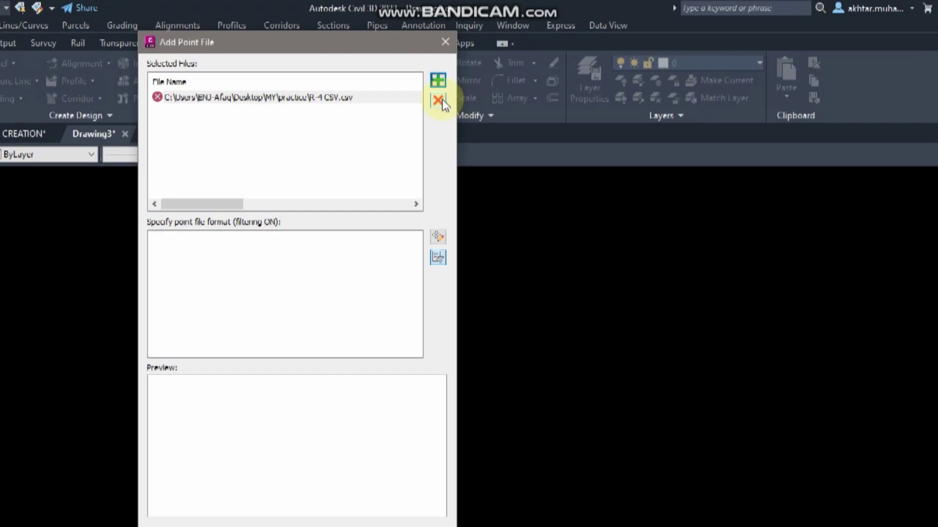
pyautogui.click(442, 98)
# - Load R-4 CSV.csv as the point file and import it in the PENZD (comma delimited) format
pyautogui.click(438, 80)
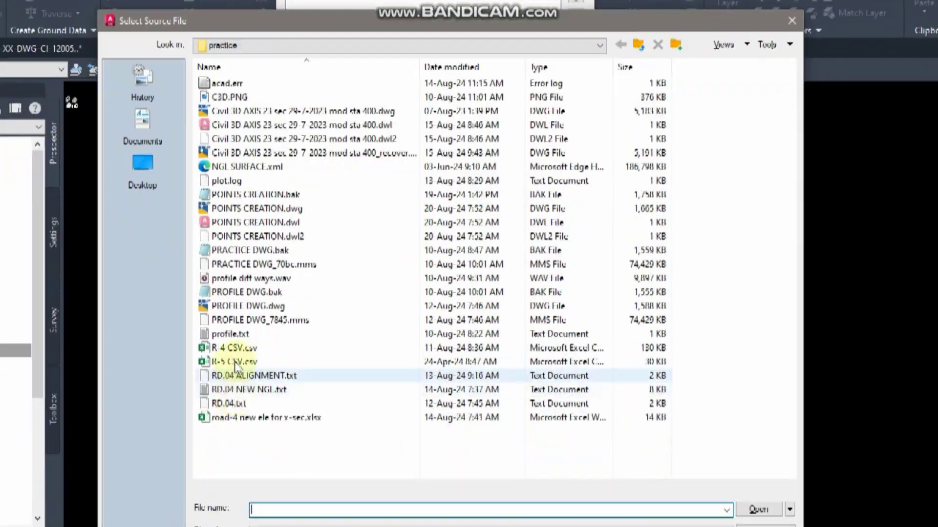
pyautogui.click(236, 397)
pyautogui.click(737, 526)
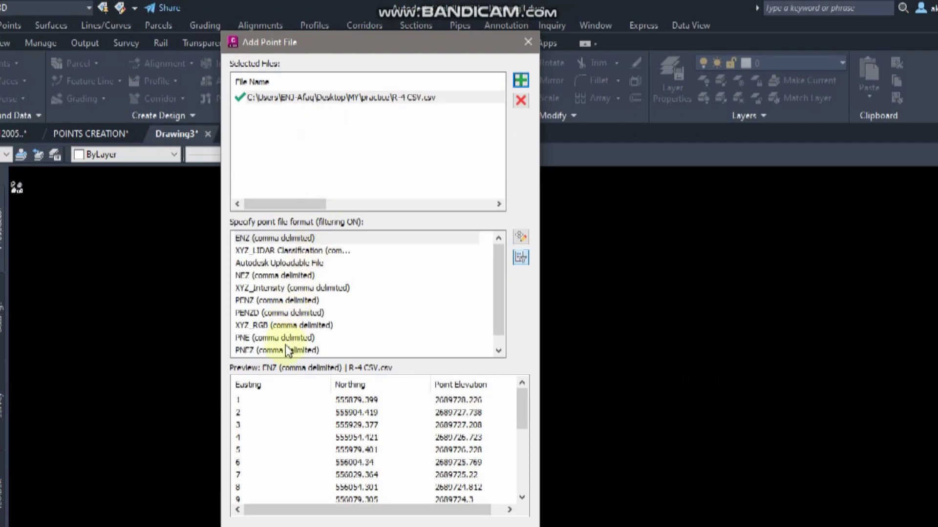
pyautogui.click(270, 315)
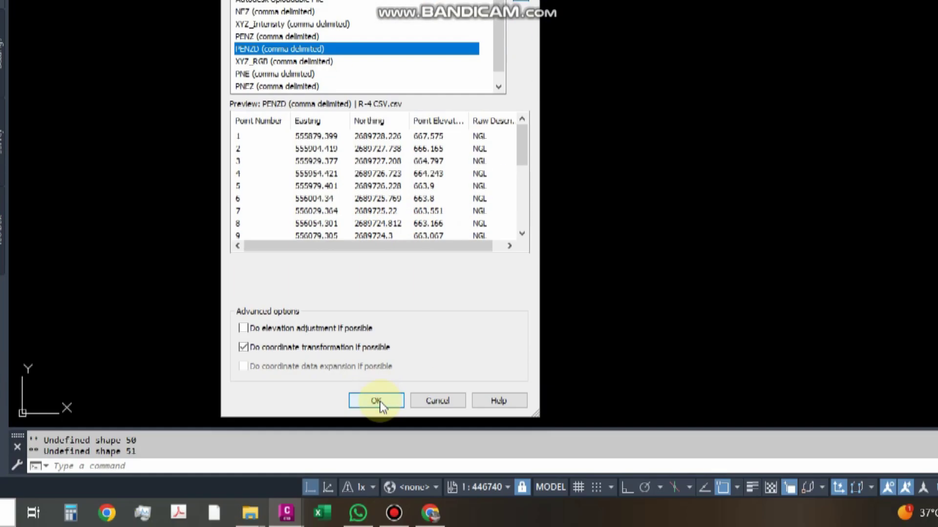
pyautogui.click(376, 401)
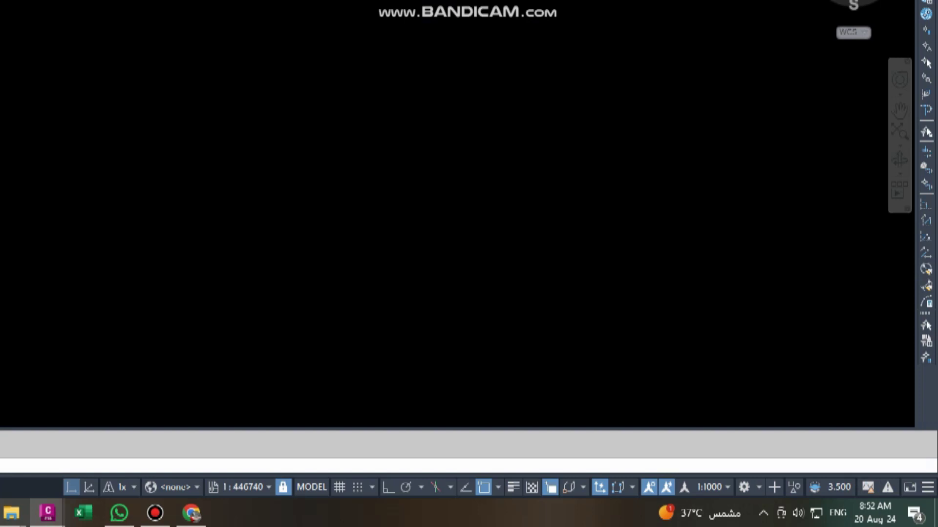
# - Open the surface properties of RD.04 NGL and apply the Contours 1m and 5m (Background) surface style
pyautogui.middleClick(242, 134)
pyautogui.middleClick(242, 133)
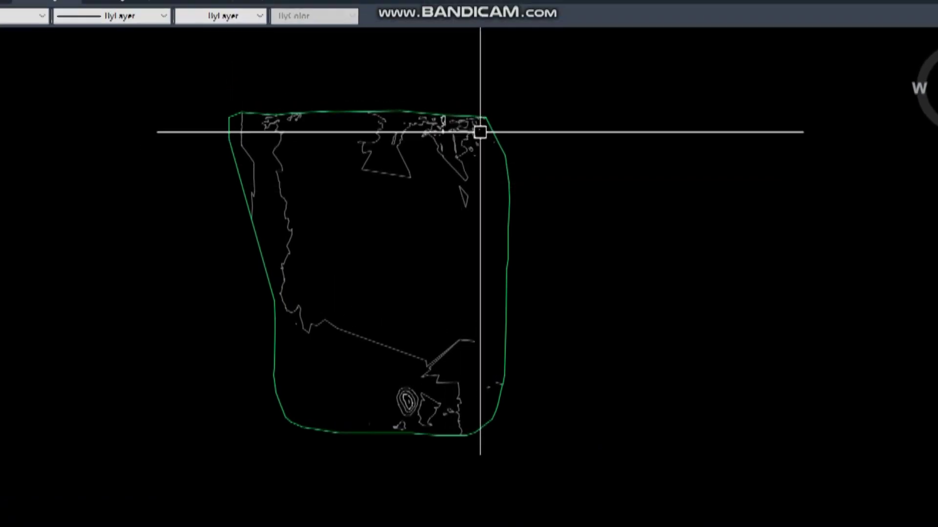
pyautogui.click(349, 129)
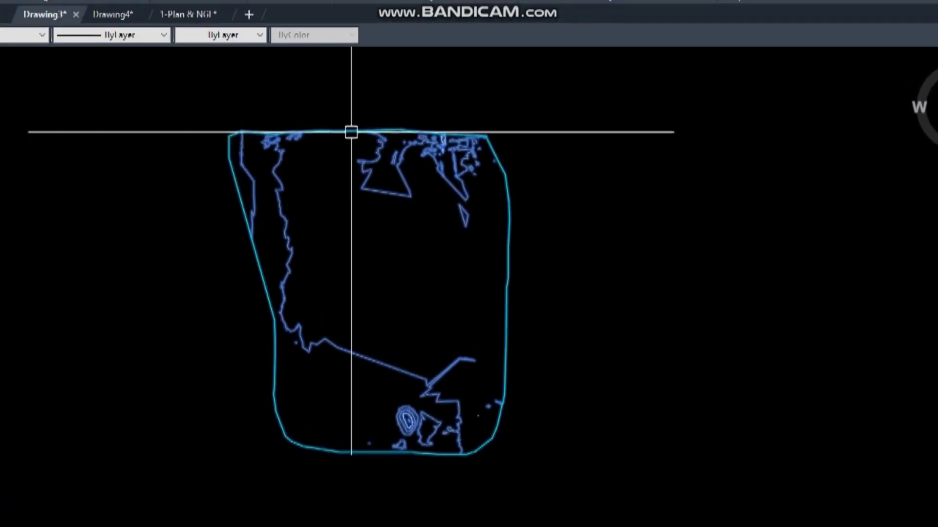
pyautogui.rightClick(328, 131)
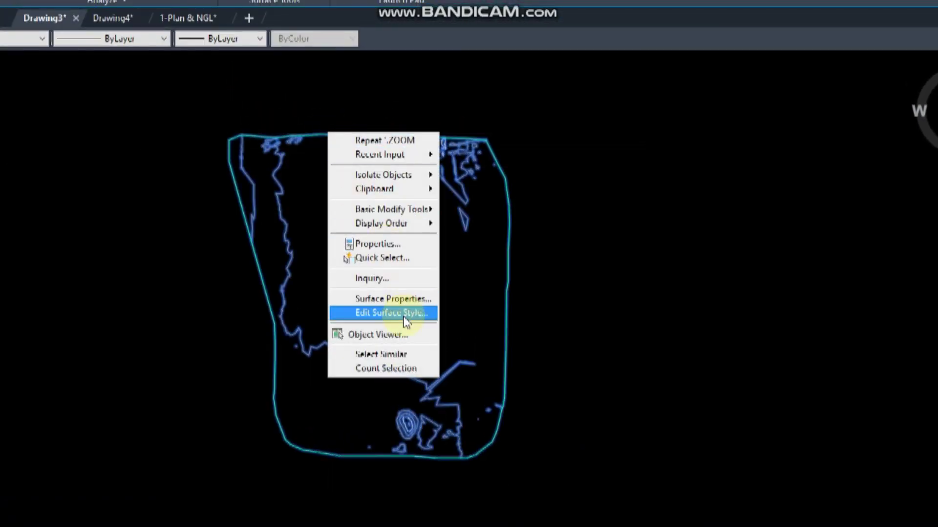
pyautogui.click(394, 298)
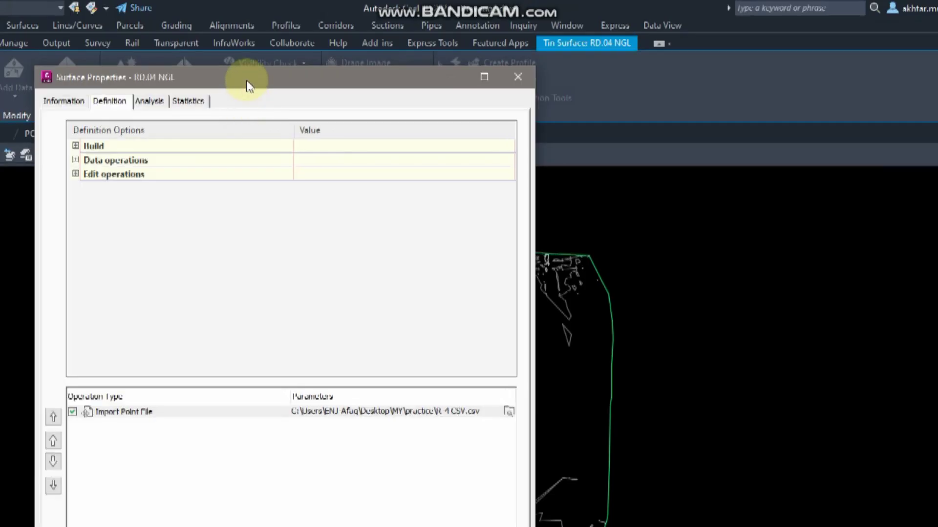
pyautogui.moveTo(235, 83); pyautogui.dragTo(184, 79)
pyautogui.click(57, 106)
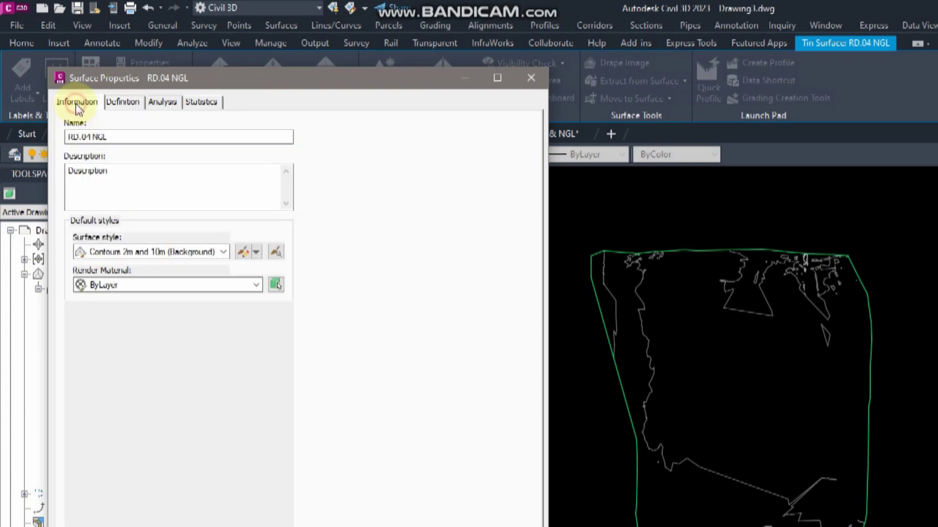
pyautogui.click(182, 252)
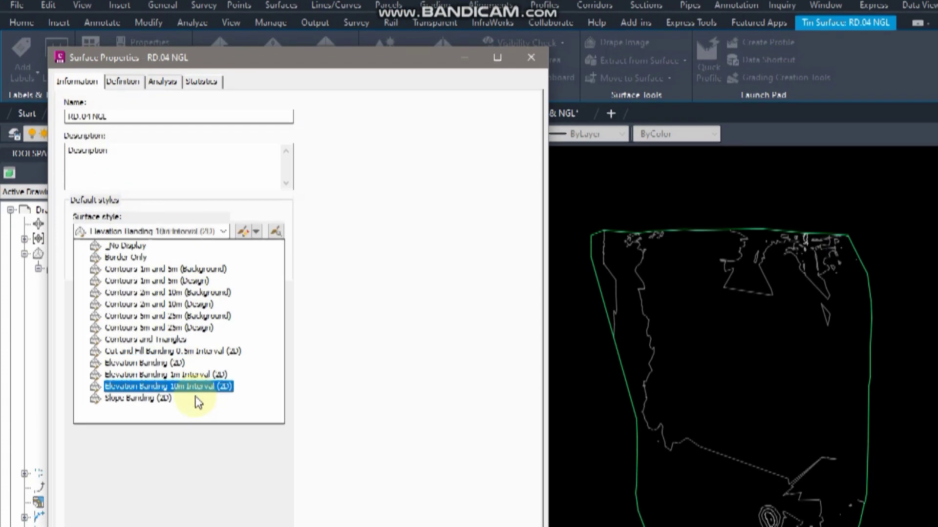
pyautogui.click(196, 267)
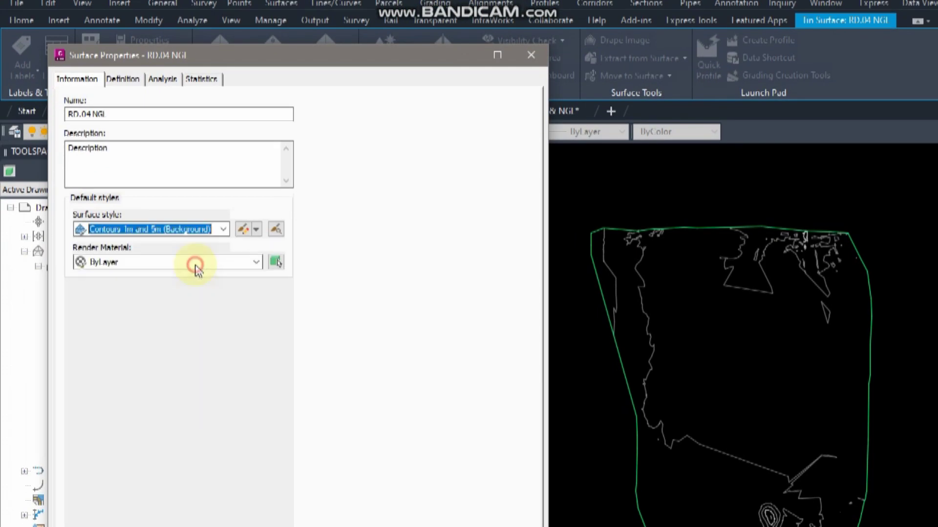
pyautogui.click(459, 413)
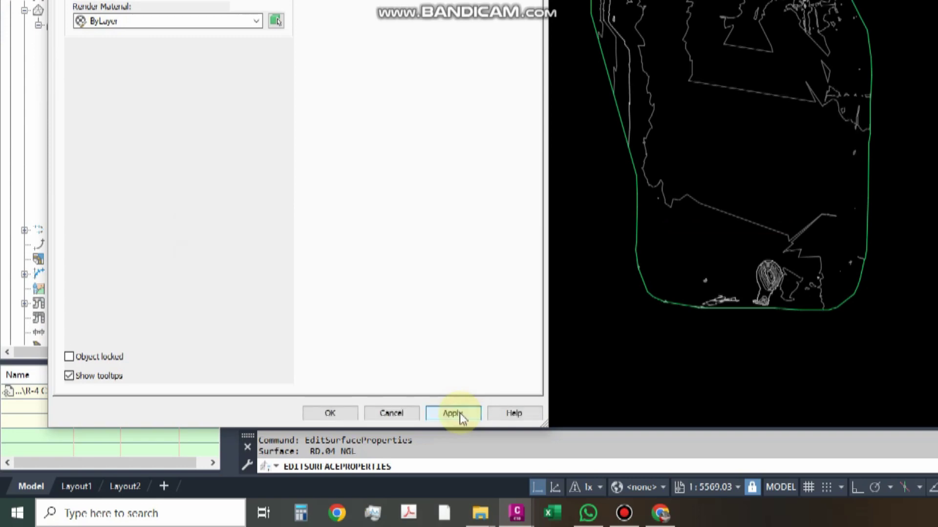
# - Try the Contours 5m and 25m (Design) style on the RD.04 NGL surface, followed by Contours and Triangles
pyautogui.click(174, 132)
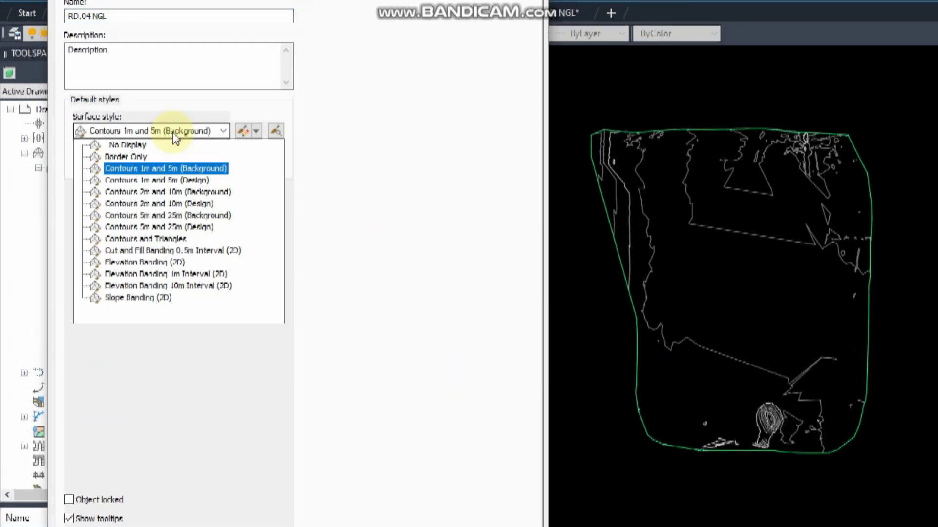
pyautogui.click(175, 227)
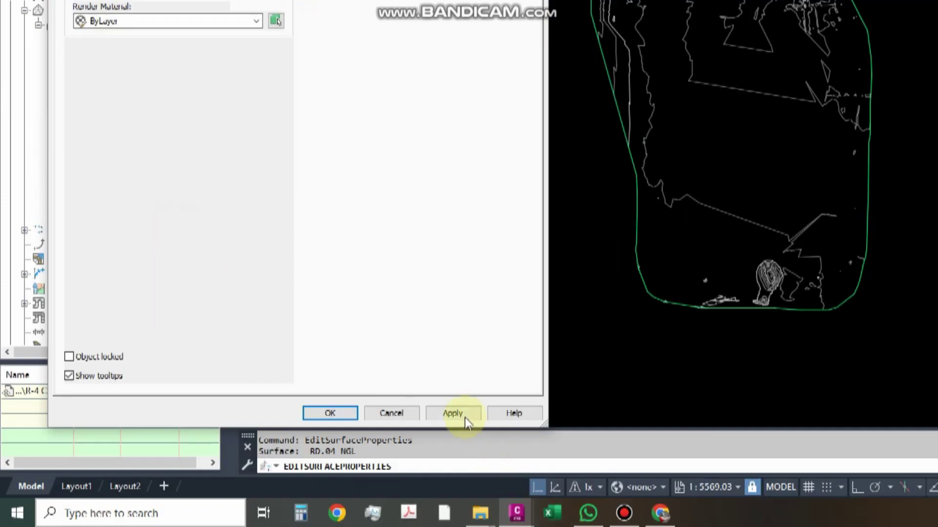
pyautogui.click(463, 414)
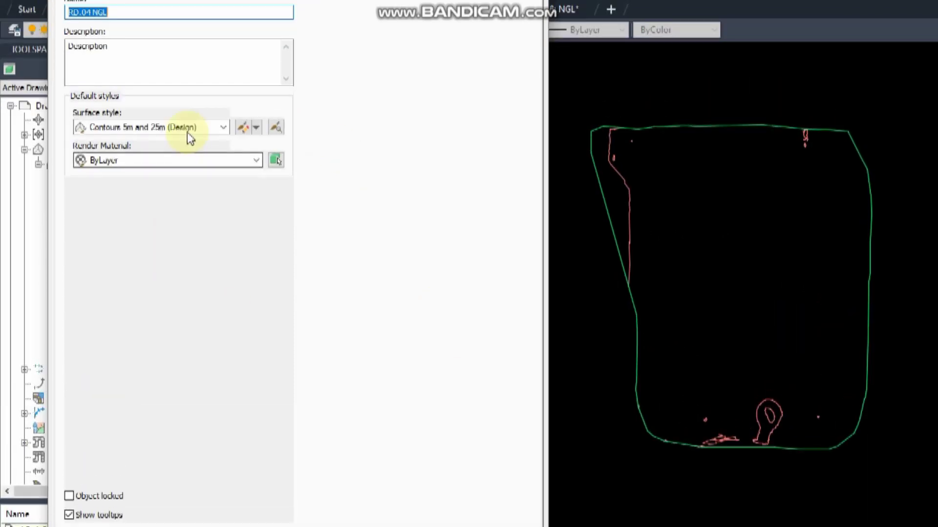
pyautogui.click(188, 132)
pyautogui.click(167, 235)
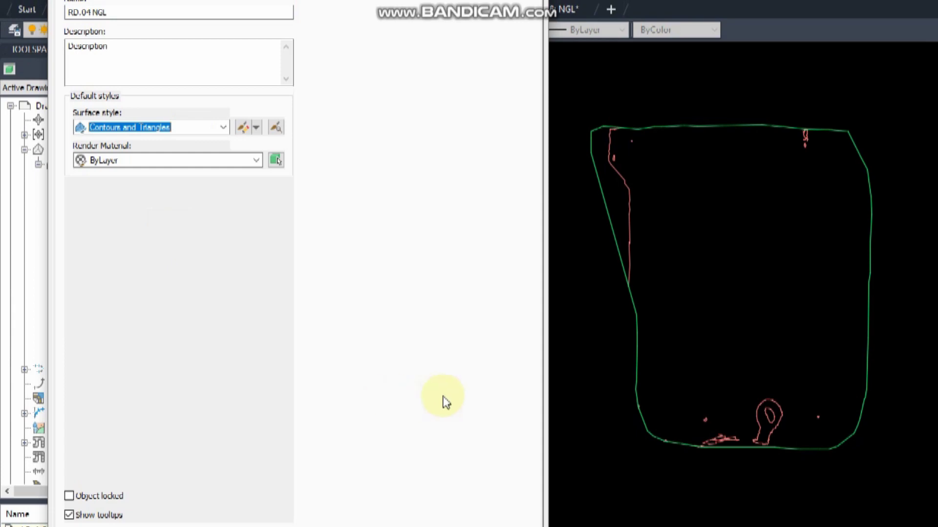
pyautogui.click(463, 417)
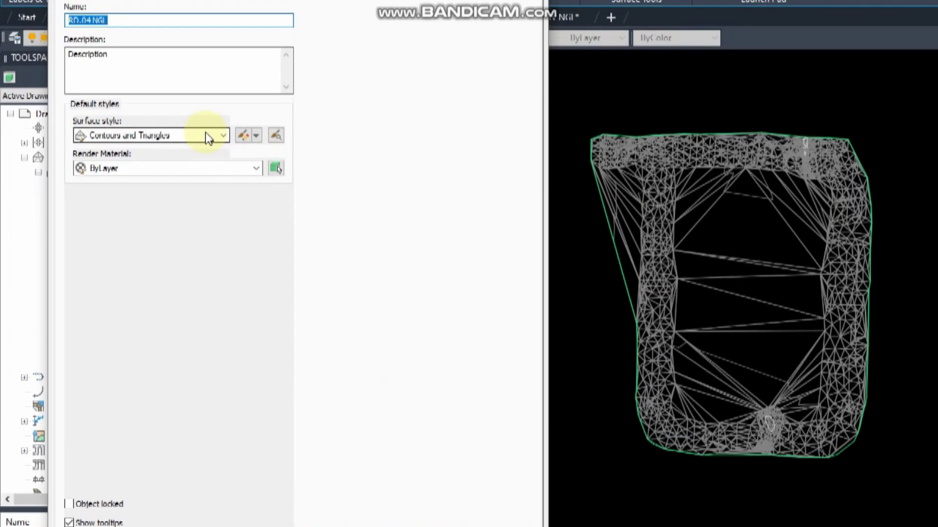
# - Try the Slope Banding (2D) style on the RD.04 NGL surface, followed by Border Only
pyautogui.click(209, 137)
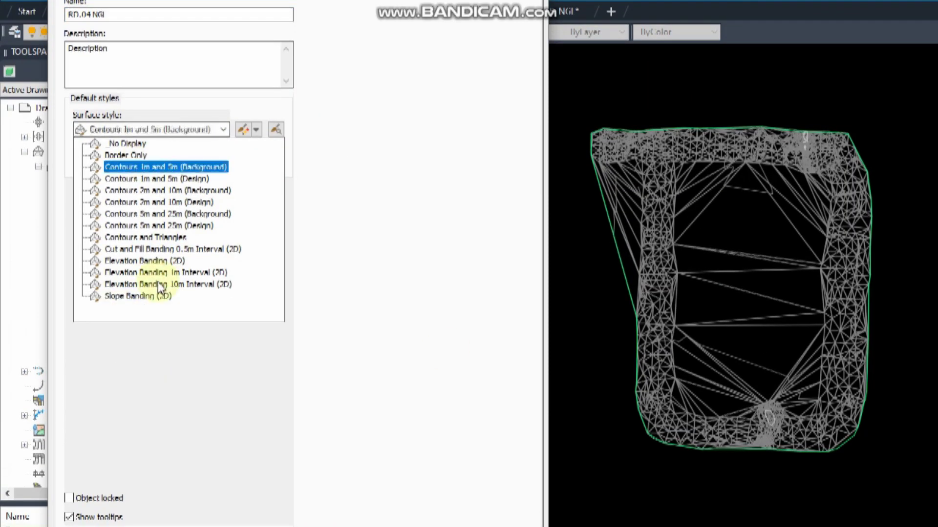
pyautogui.click(157, 296)
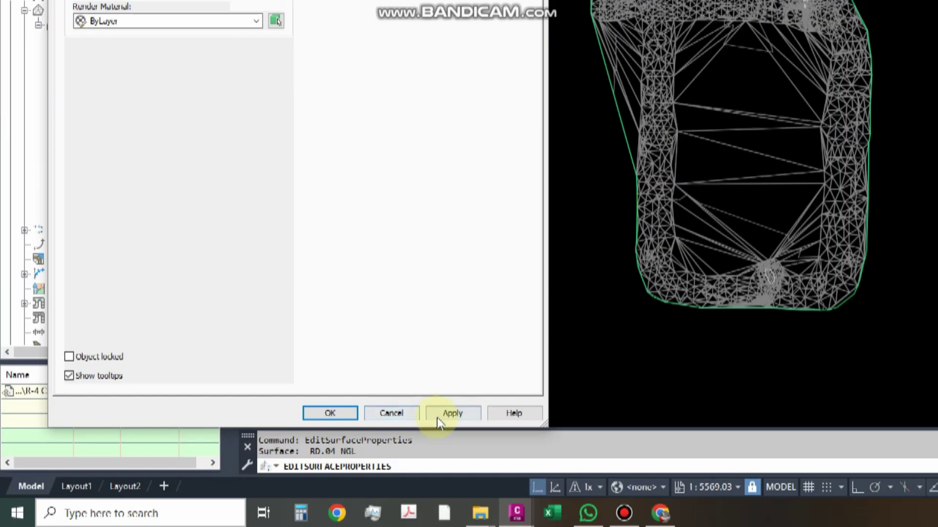
pyautogui.click(438, 415)
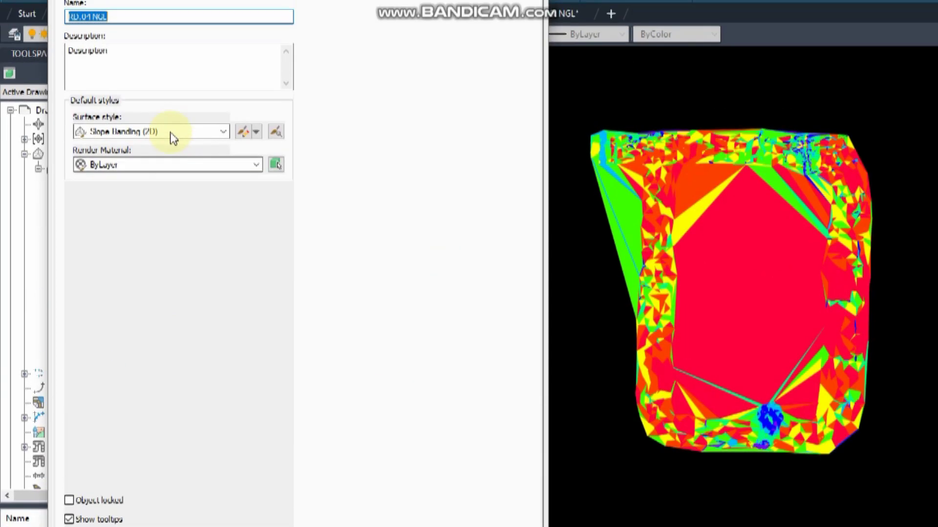
pyautogui.click(171, 133)
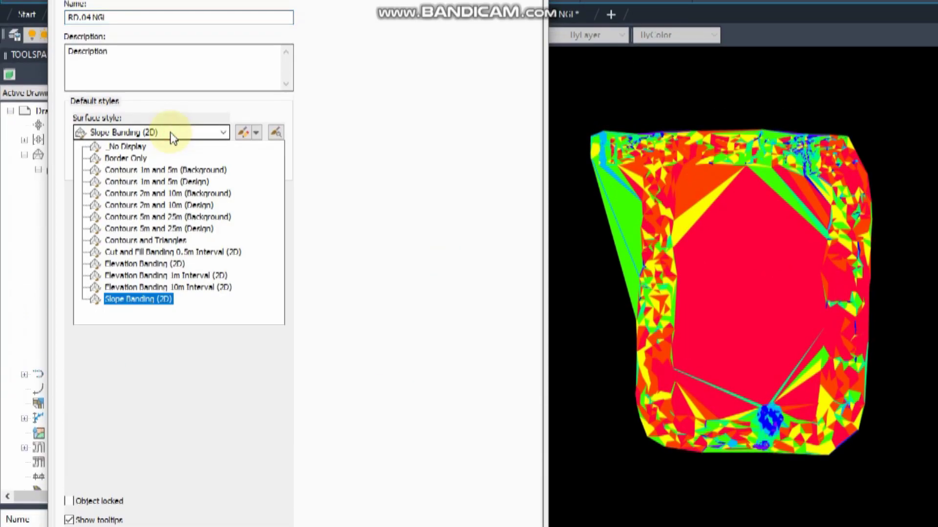
pyautogui.click(160, 162)
pyautogui.click(456, 412)
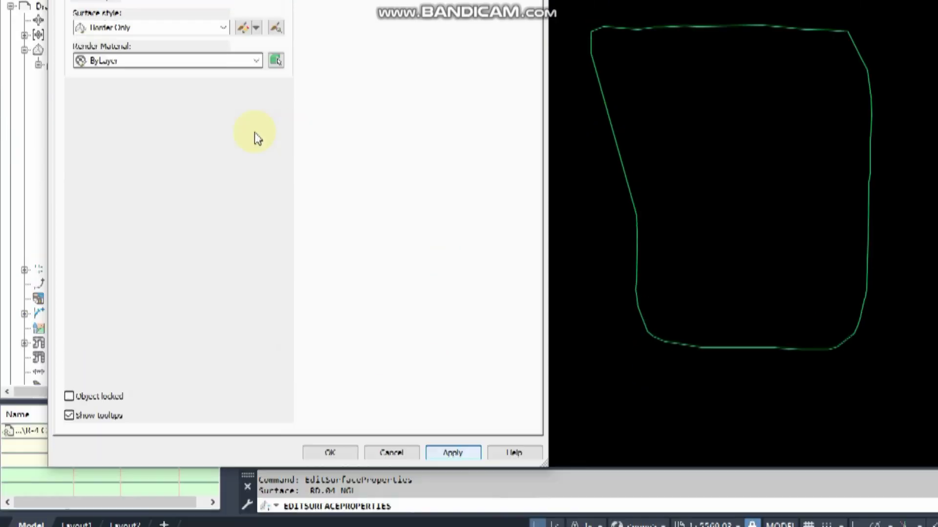
# - Apply the Contours 1m and 5m (Background) style to the RD.04 NGL surface and close its properties
pyautogui.click(178, 133)
pyautogui.click(180, 170)
pyautogui.click(453, 413)
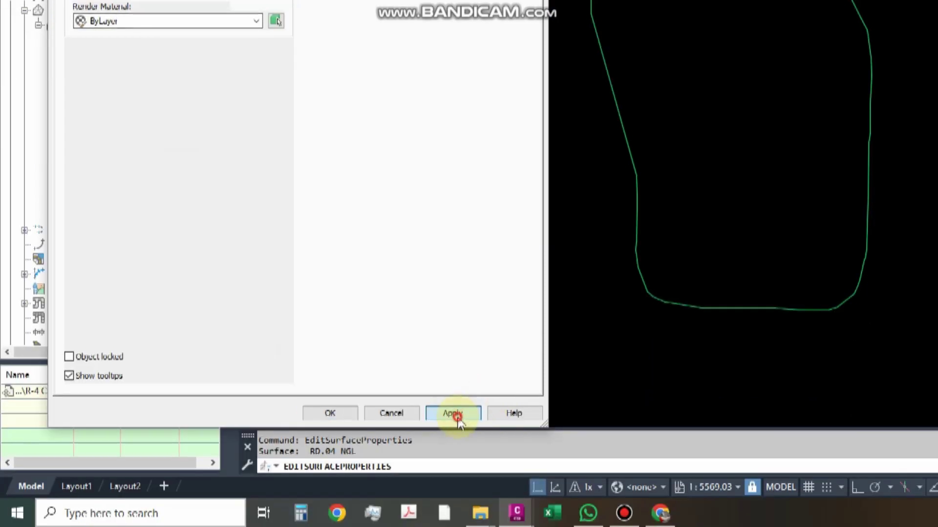
pyautogui.click(345, 414)
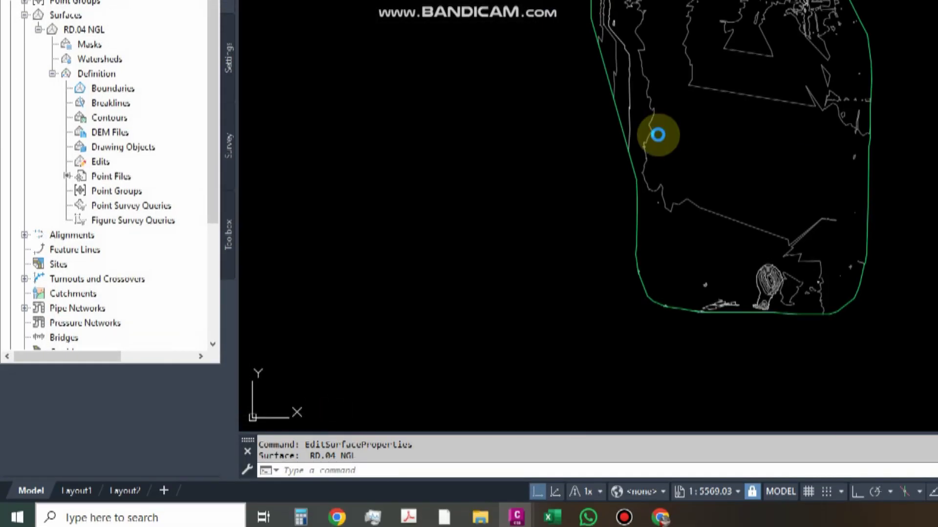
pyautogui.click(111, 176)
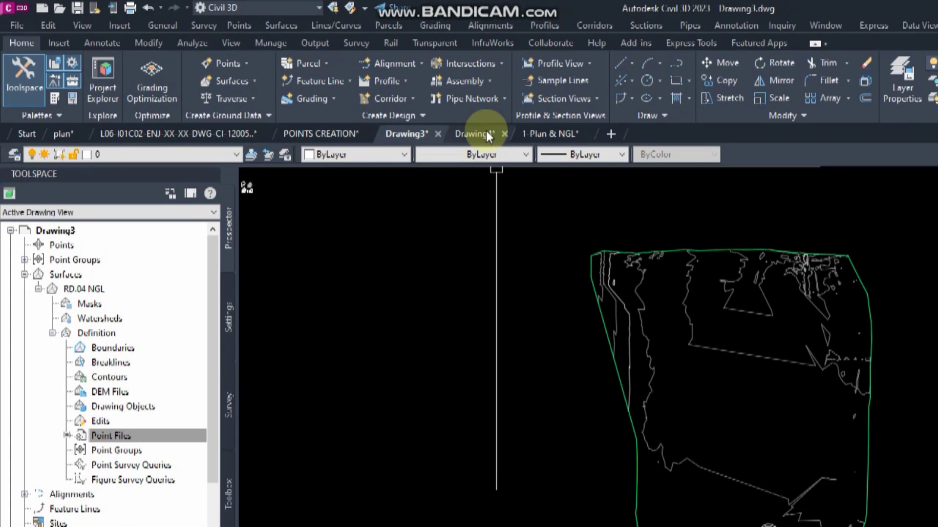
# - Switch to Drawing4 and examine the contour lines along the road strip
pyautogui.click(472, 133)
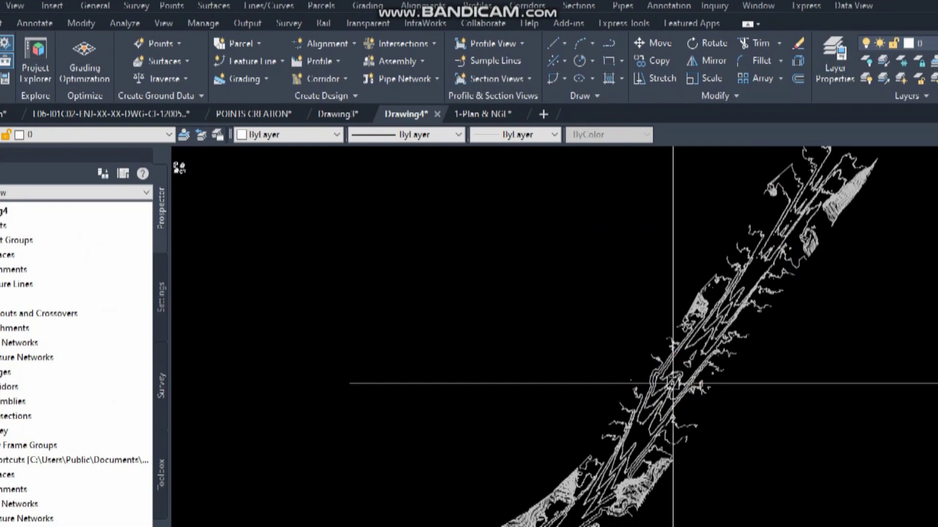
pyautogui.press('Escape')
pyautogui.press('Escape')
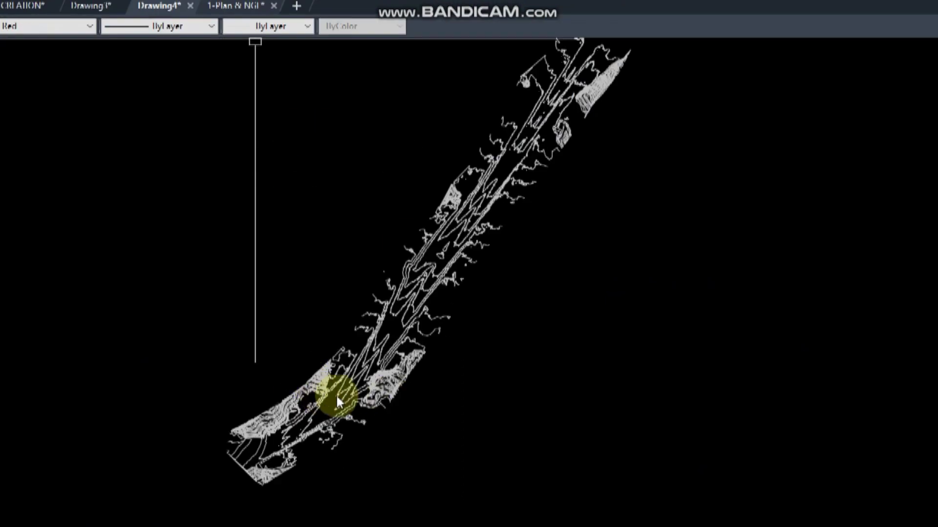
pyautogui.scroll(-3, 337, 399)
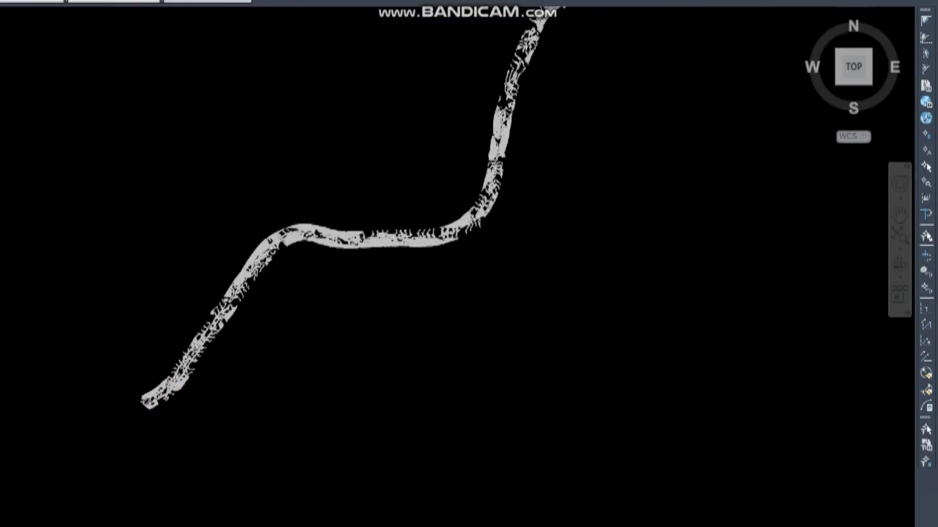
pyautogui.scroll(3, 272, 244)
# - Close the 1-Plan & NGL drawing without saving its changes and return to the contour lines in Drawing4
pyautogui.scroll(-2, 292, 247)
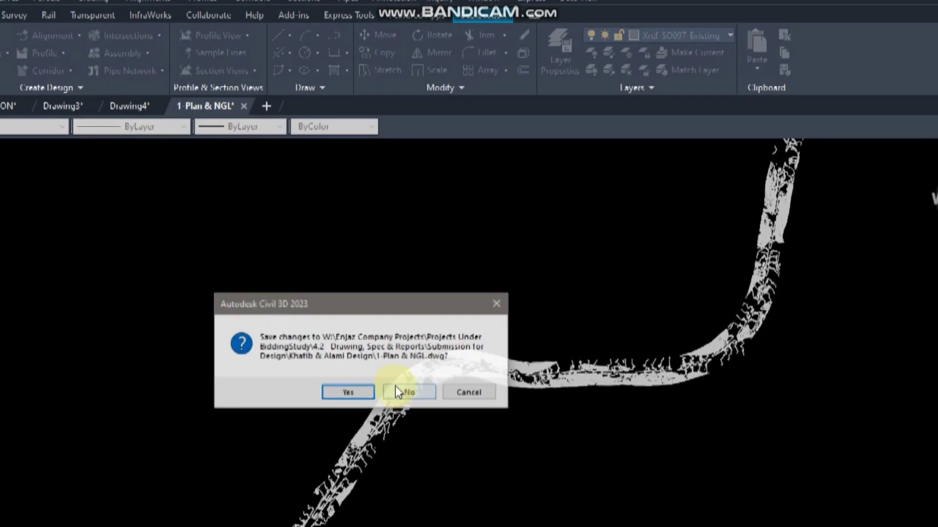
pyautogui.click(396, 414)
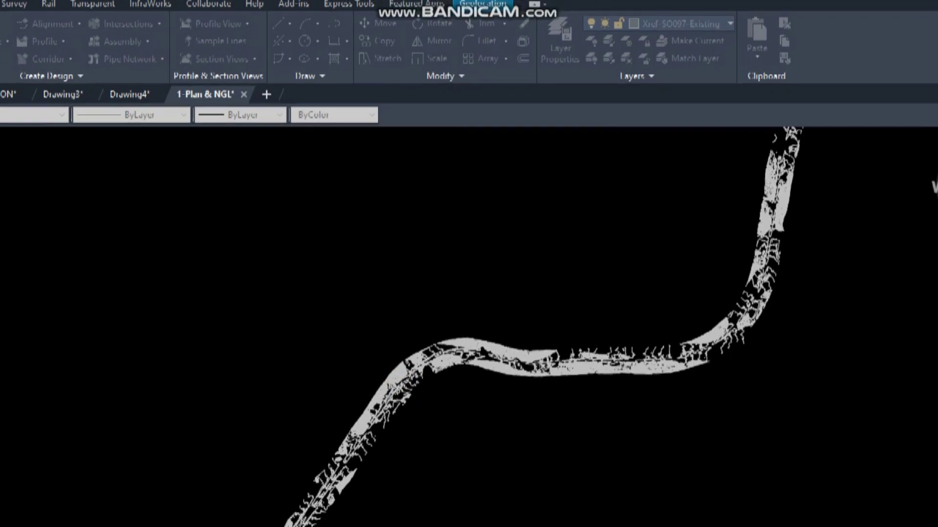
pyautogui.scroll(5, 371, 400)
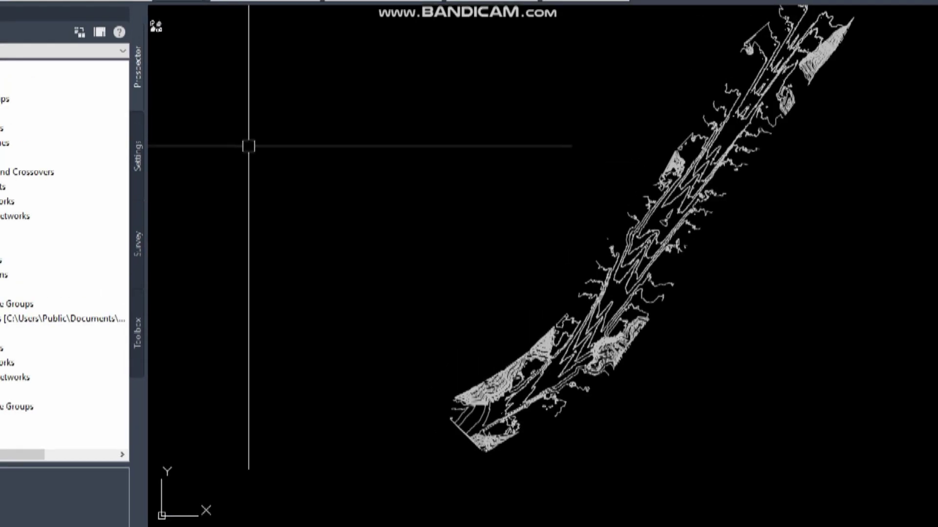
# - Start a new TIN surface in Drawing4 and name it NGL
pyautogui.click(0, 25)
pyautogui.rightClick(85, 136)
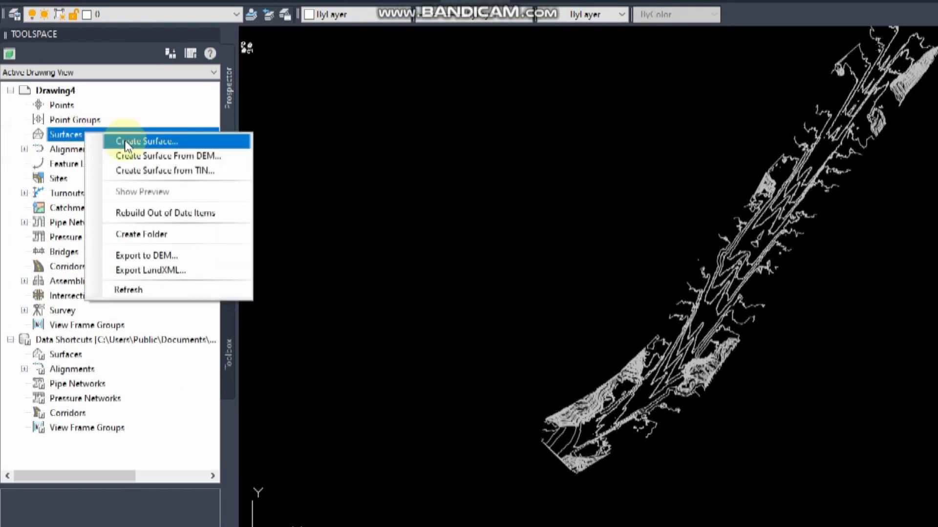
pyautogui.click(146, 140)
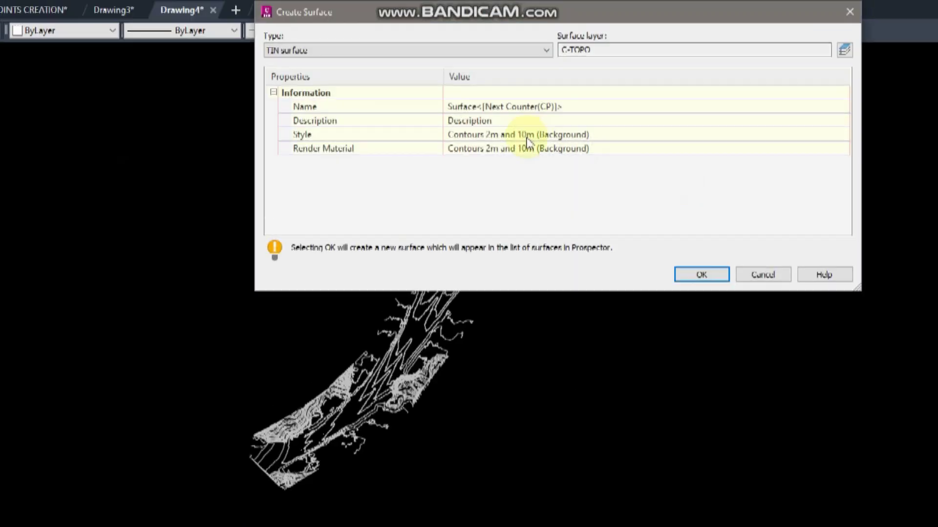
pyautogui.click(529, 110)
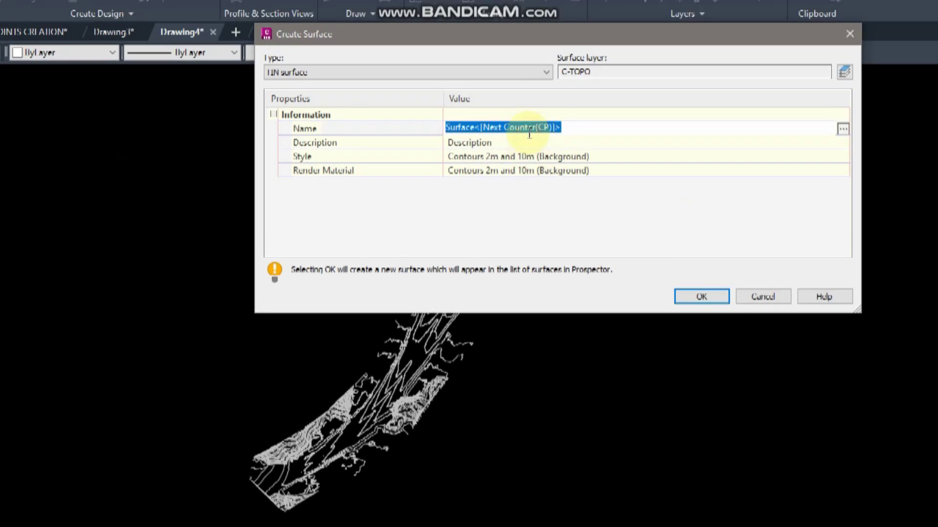
pyautogui.write('NGL')
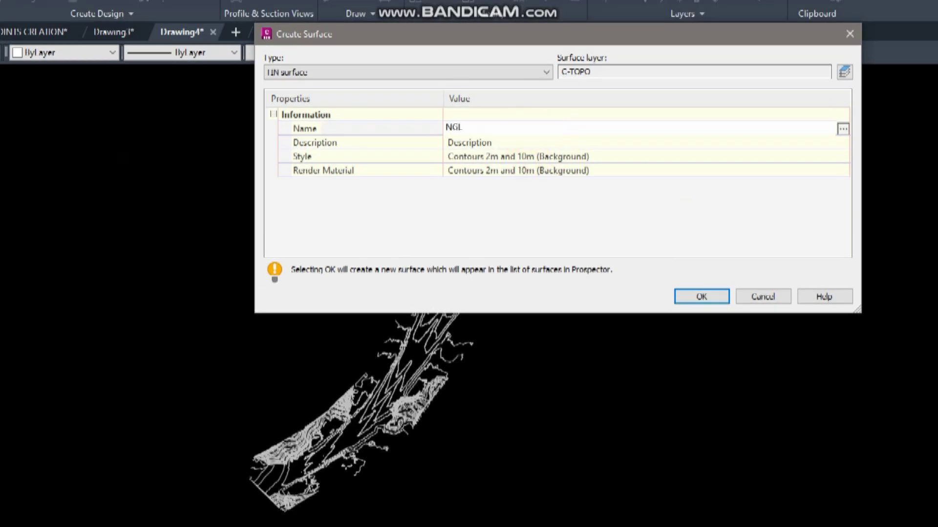
# - Set the new surface's style to Contours 1m and 5m (Background) and create the surface
pyautogui.click(644, 156)
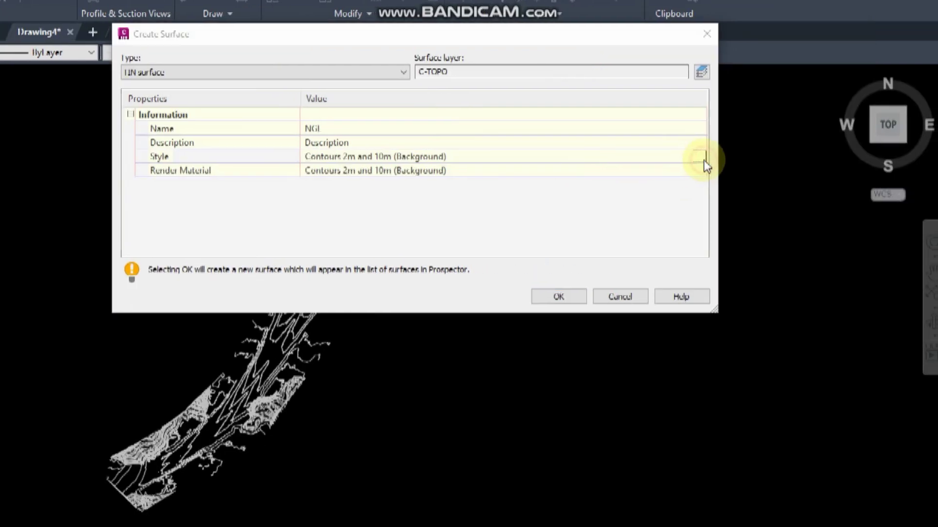
pyautogui.click(703, 161)
pyautogui.click(243, 131)
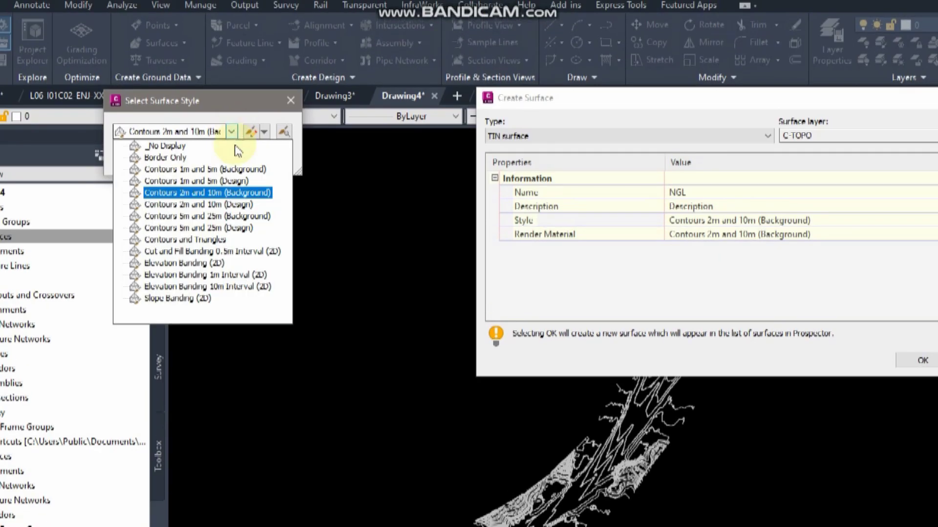
pyautogui.click(234, 172)
pyautogui.click(151, 162)
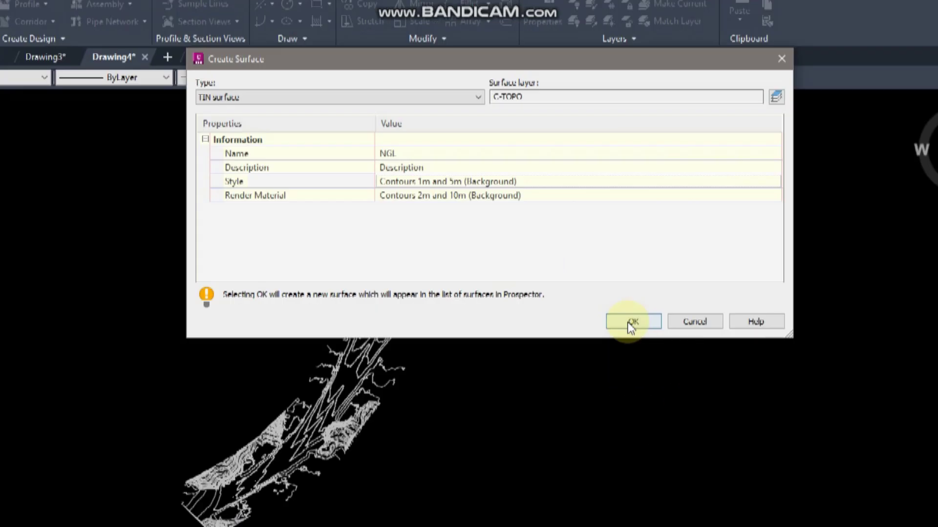
pyautogui.click(632, 321)
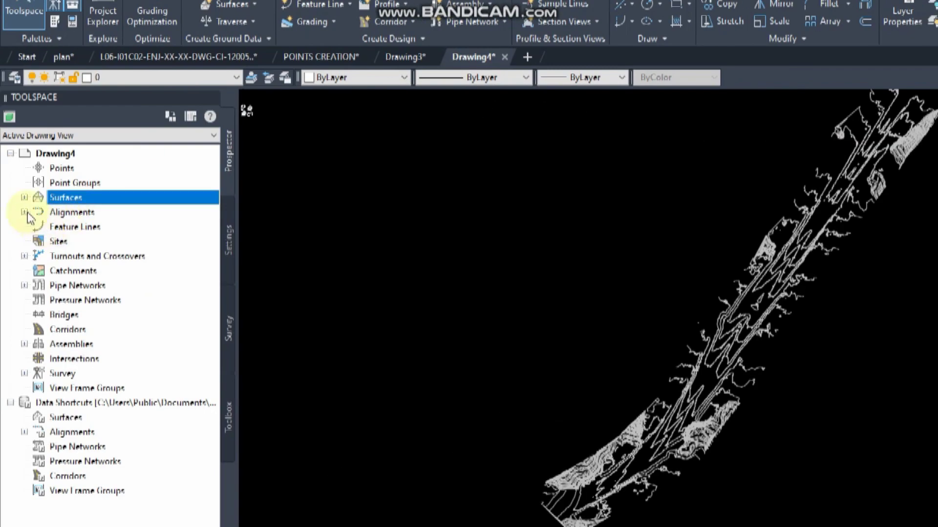
# - Start adding contour data to the NGL surface definition with the description ASSSDD, keeping the default weeding and supplementing factors
pyautogui.click(24, 198)
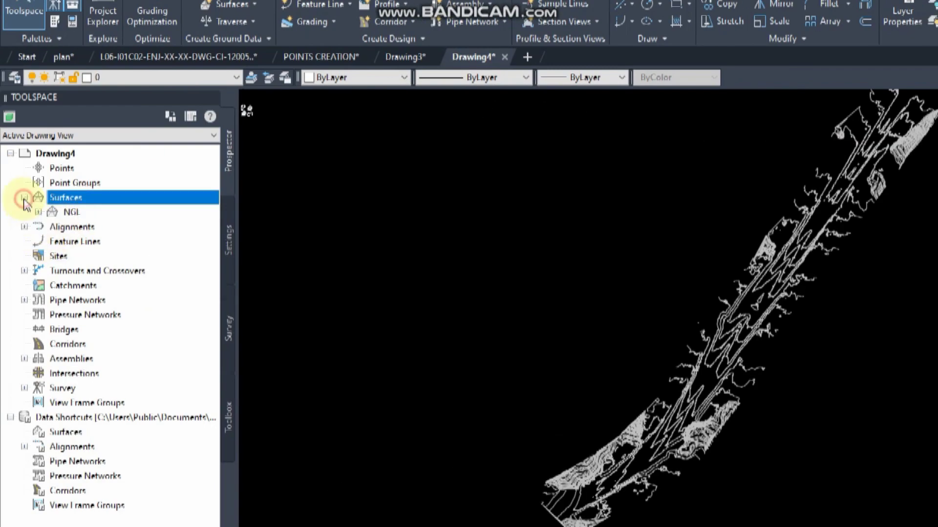
pyautogui.click(38, 213)
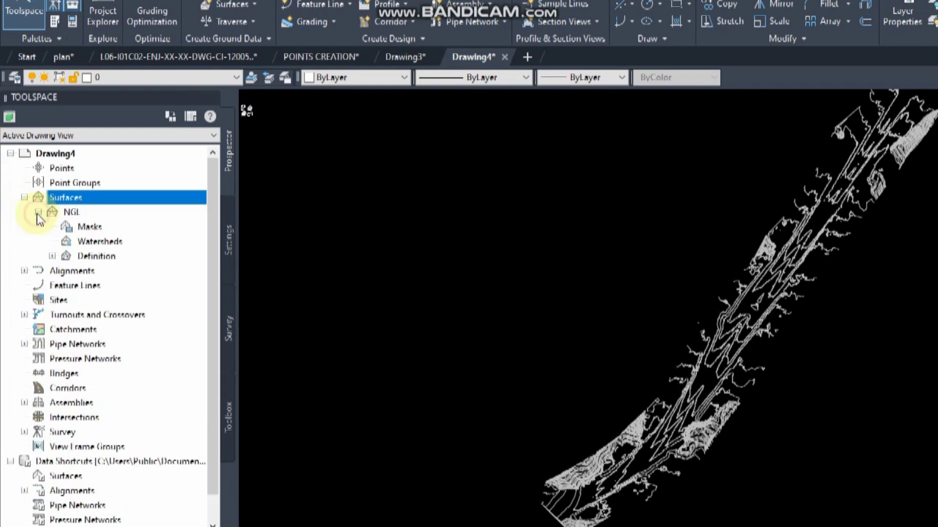
pyautogui.click(52, 256)
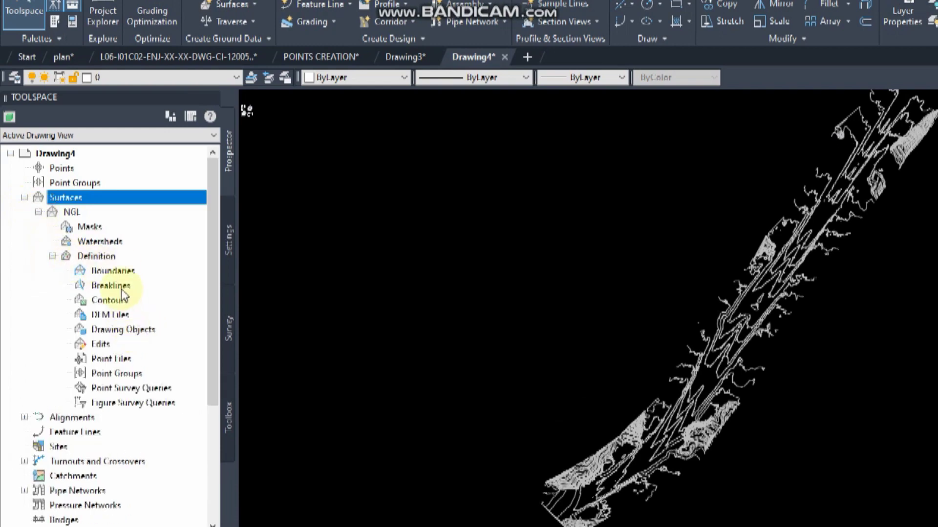
pyautogui.click(115, 301)
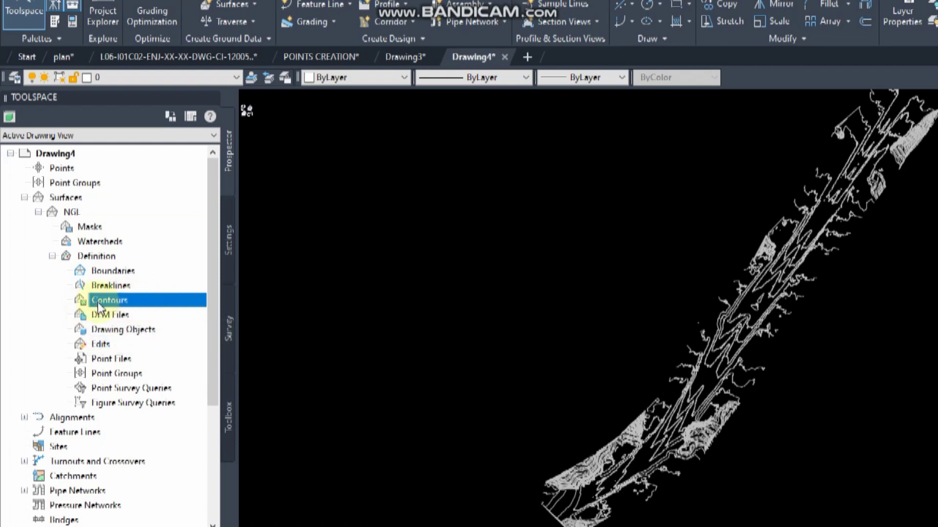
pyautogui.rightClick(108, 304)
pyautogui.click(142, 308)
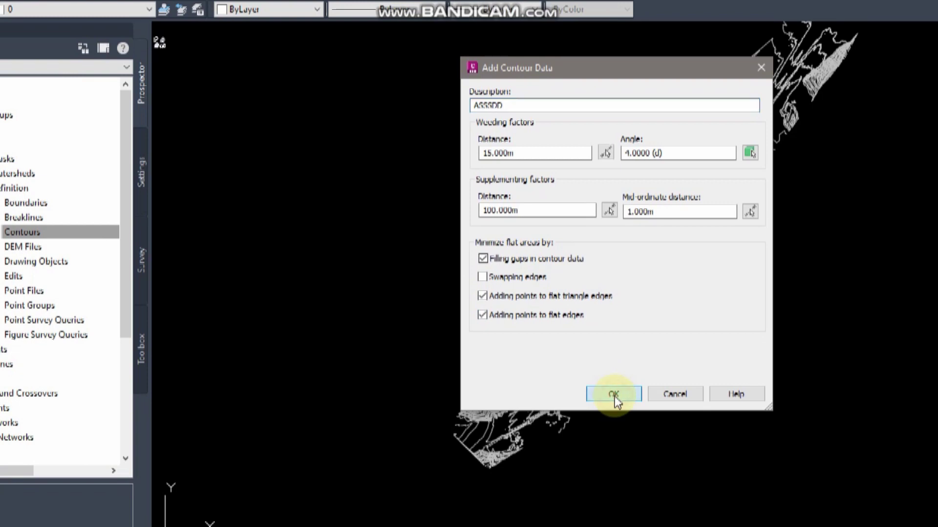
pyautogui.click(598, 396)
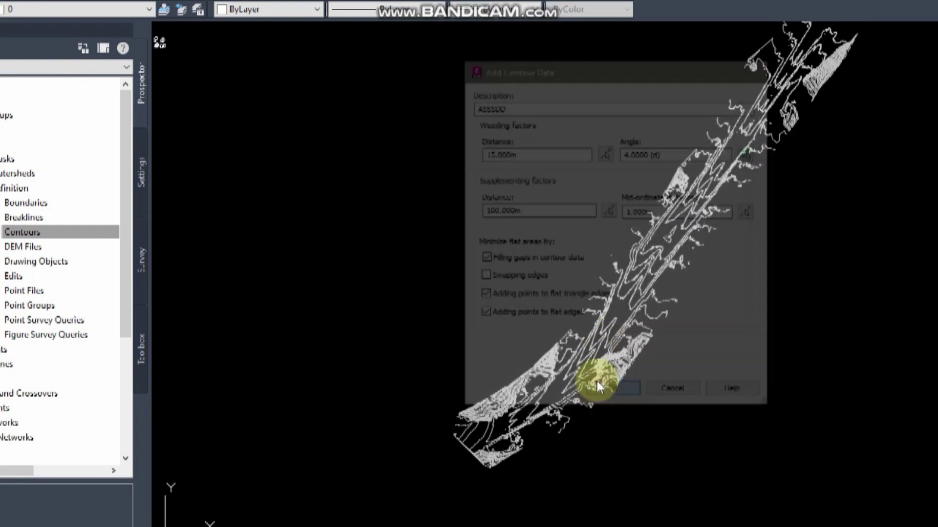
# - Select all contour lines along the road strip as the NGL surface's contour data and finish the selection
pyautogui.scroll(-4, 540, 273)
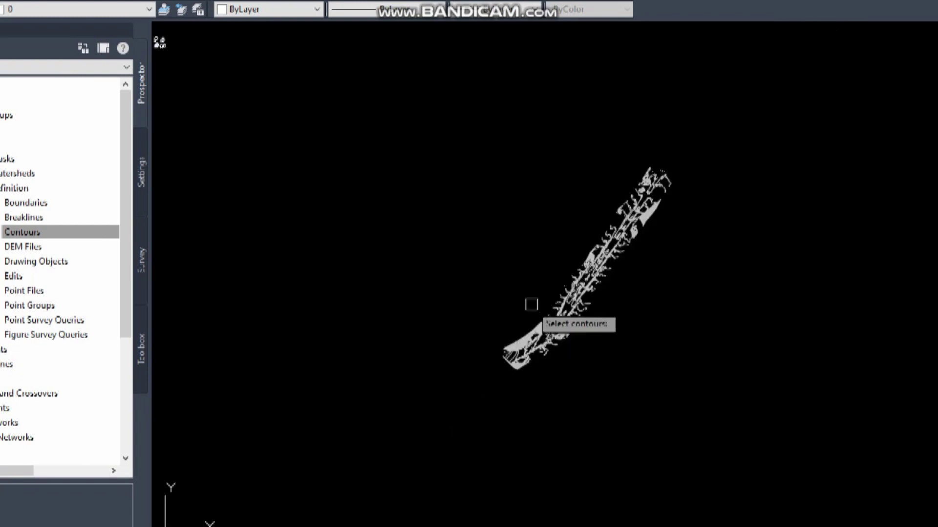
pyautogui.click(703, 395)
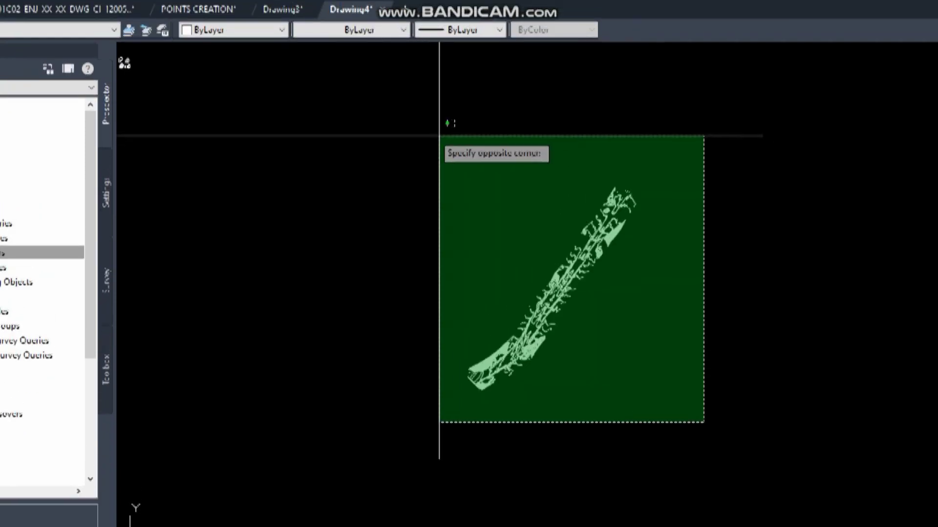
pyautogui.click(423, 93)
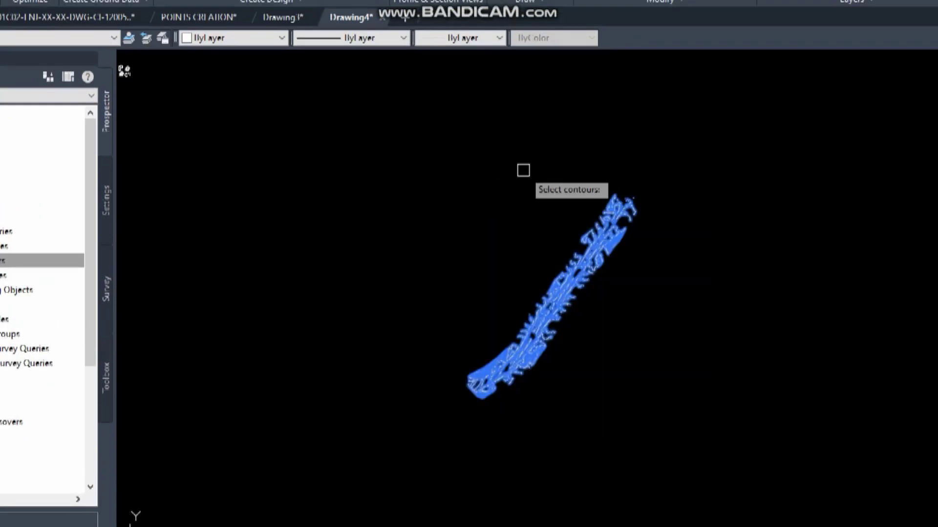
pyautogui.press('Return')
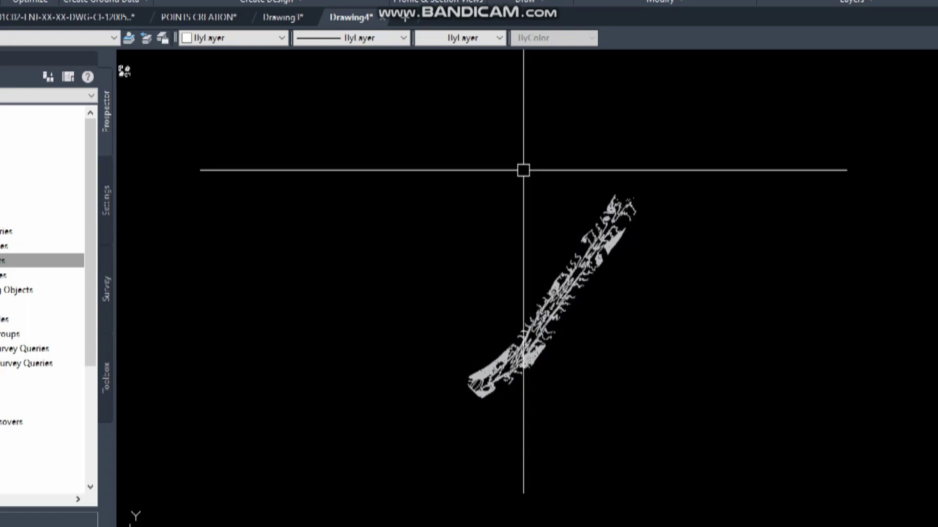
pyautogui.scroll(6, 522, 346)
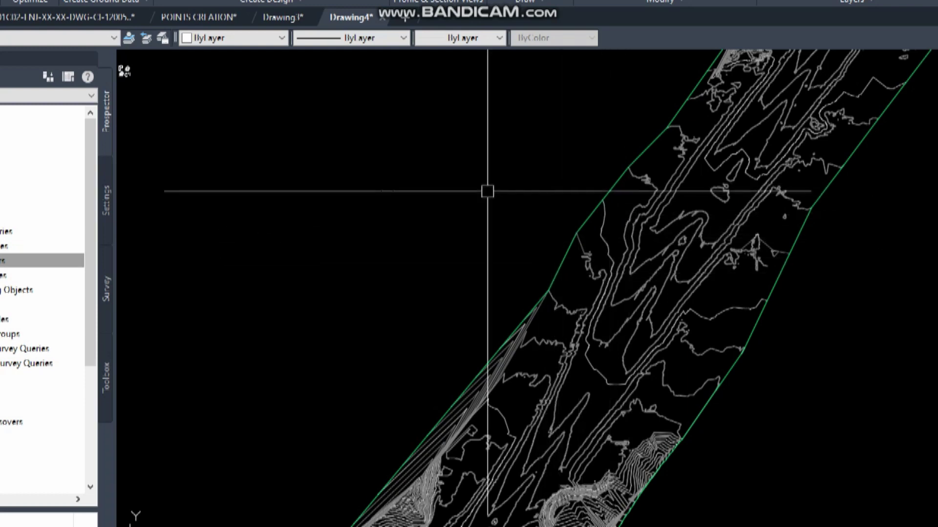
# - Select the whole NGL surface in the drawing and open it in the Object Viewer
pyautogui.click(11, 263)
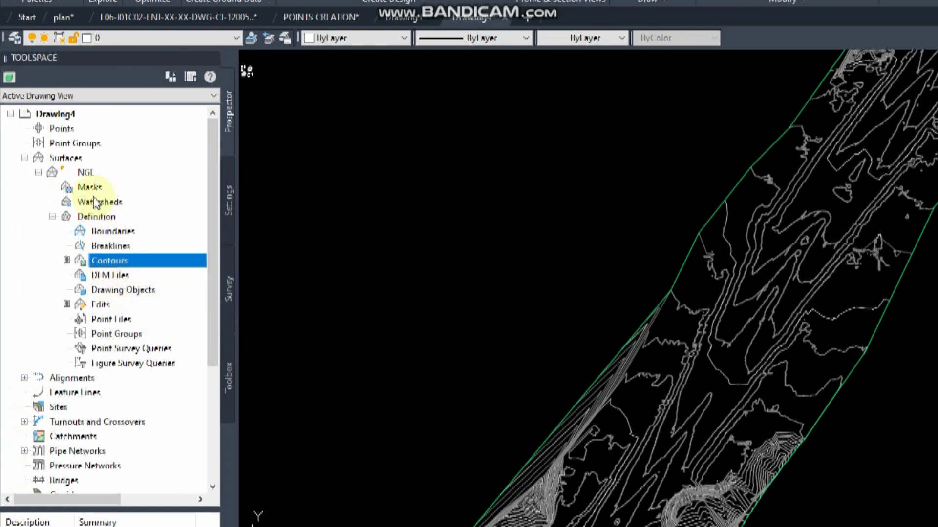
pyautogui.click(102, 173)
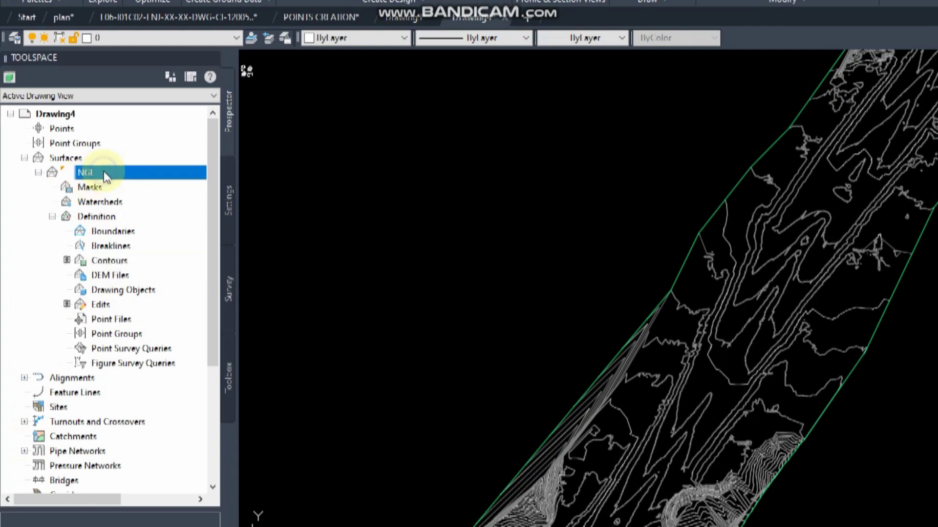
pyautogui.rightClick(105, 176)
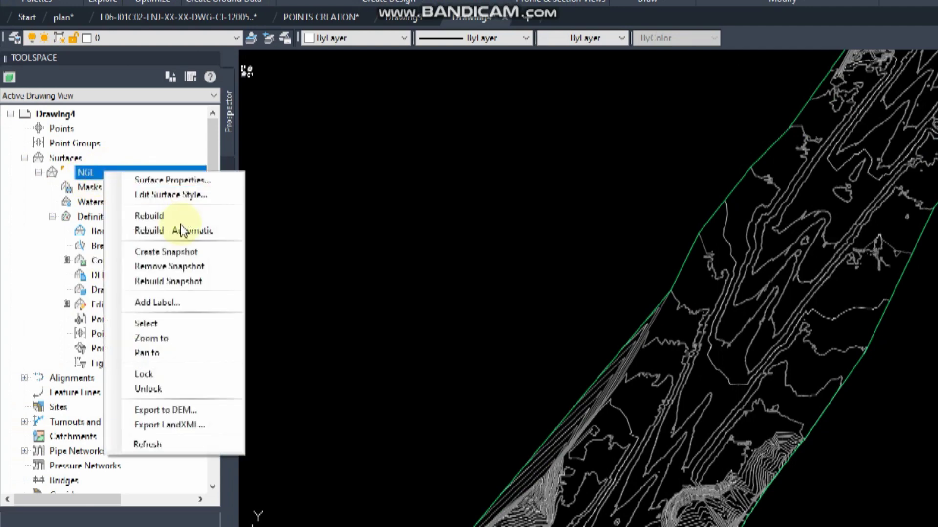
pyautogui.click(146, 324)
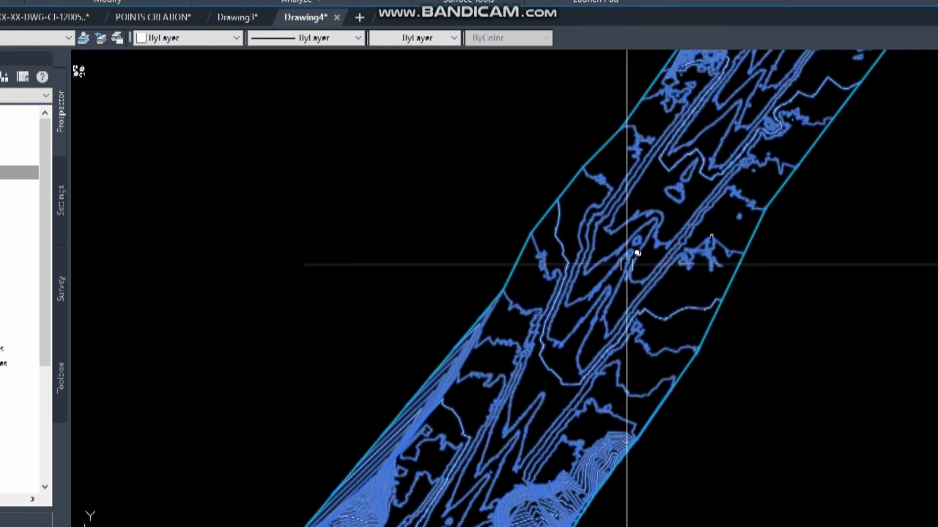
pyautogui.click(600, 172)
pyautogui.rightClick(600, 175)
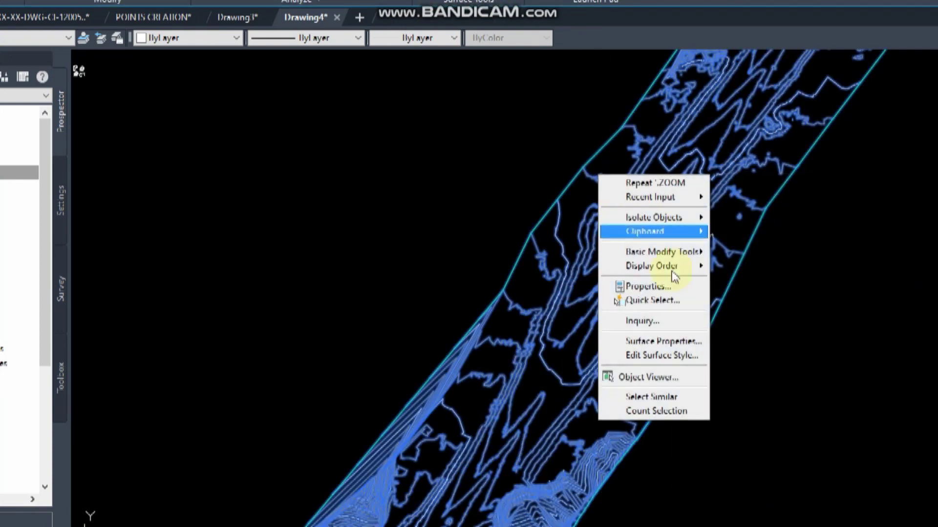
pyautogui.click(671, 380)
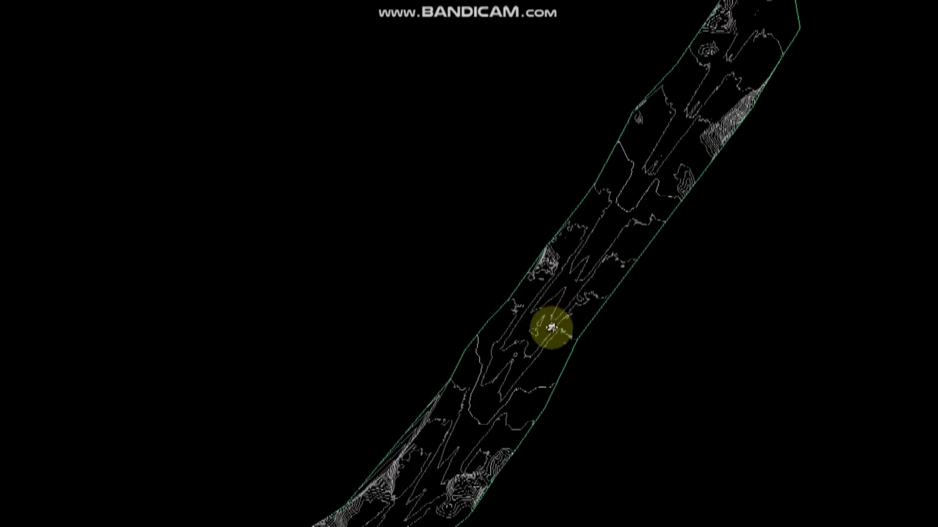
# - Examine the NGL surface in 3D from several angles up to its far end, and close the viewer
pyautogui.moveTo(548, 339); pyautogui.dragTo(555, 261)
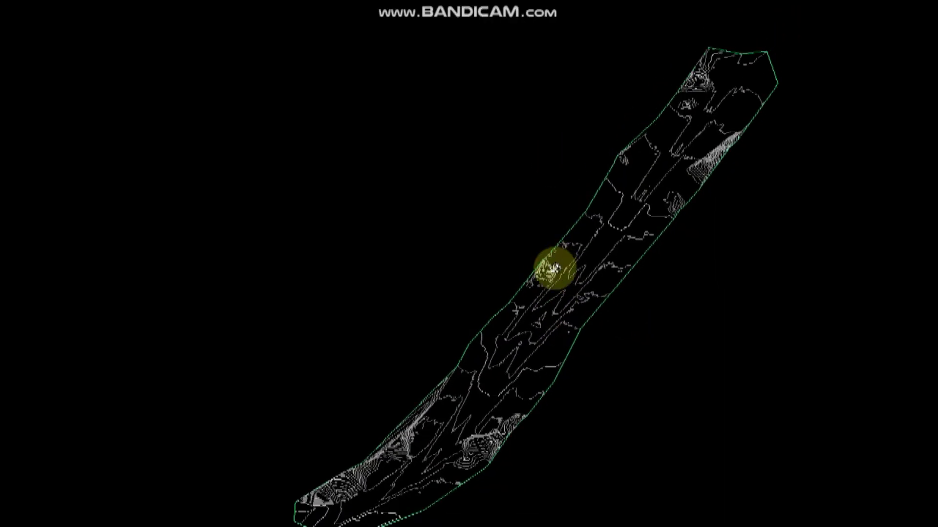
pyautogui.scroll(8, 542, 314)
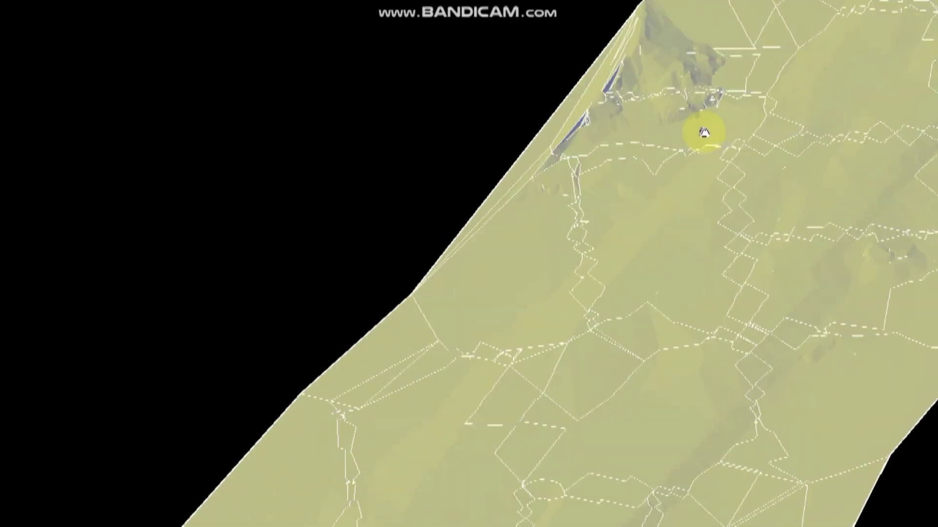
pyautogui.moveTo(696, 132); pyautogui.dragTo(759, 48, button='middle')
pyautogui.scroll(-7, 631, 280)
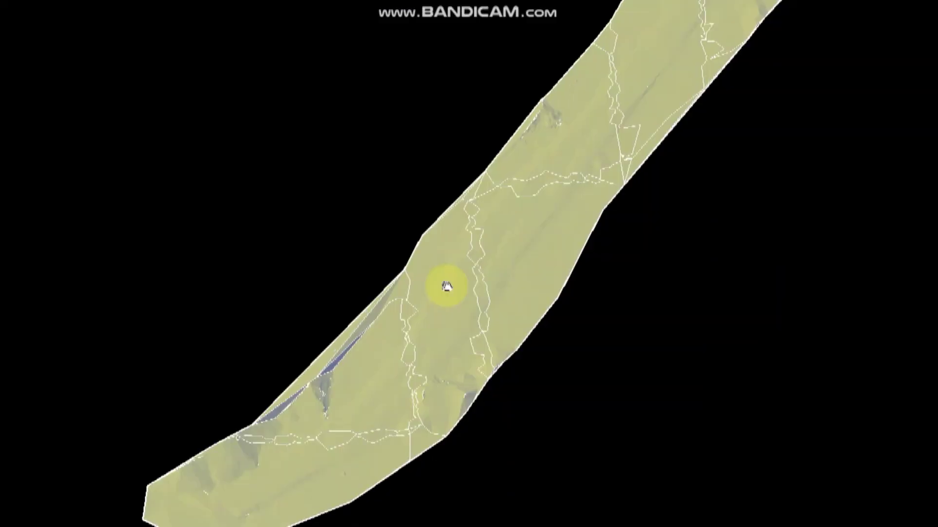
pyautogui.moveTo(440, 464); pyautogui.dragTo(714, 180, button='middle')
pyautogui.scroll(7, 494, 390)
pyautogui.moveTo(606, 229); pyautogui.dragTo(485, 253)
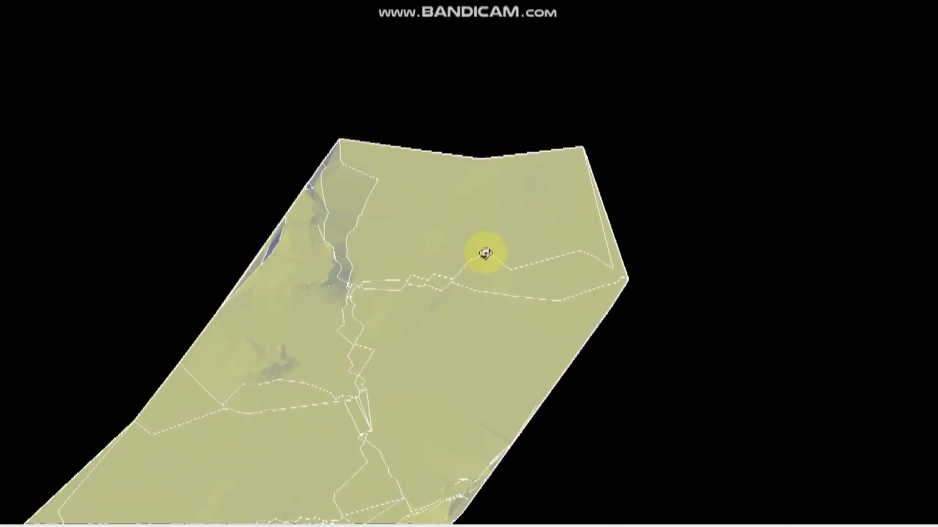
pyautogui.moveTo(485, 252); pyautogui.dragTo(691, 132, button='middle')
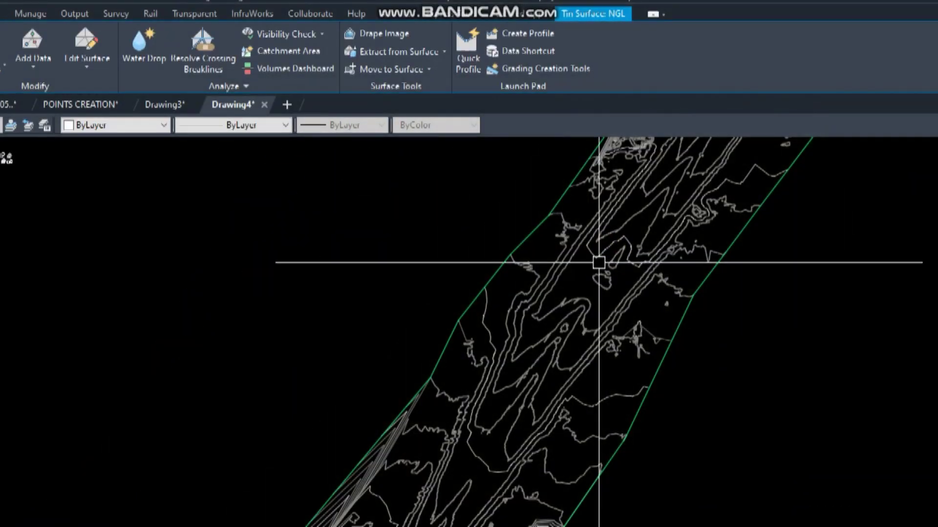
pyautogui.press('Escape')
# - Set the NGL surface's style to _No Display in its surface properties and apply the change
pyautogui.scroll(-4, 604, 277)
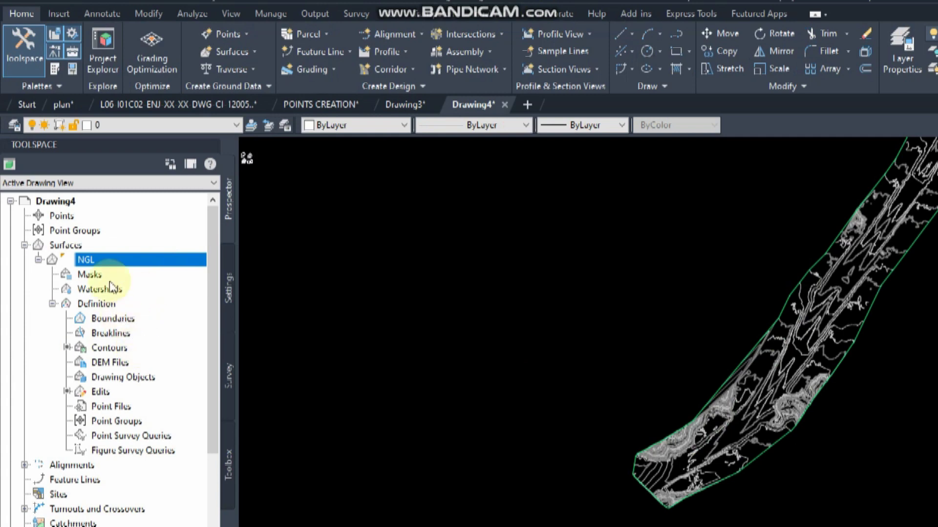
pyautogui.rightClick(114, 261)
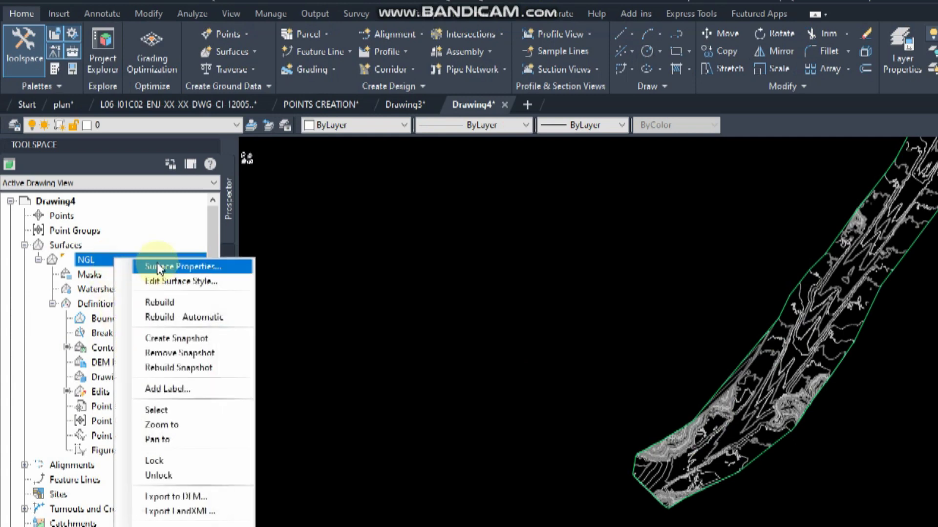
pyautogui.click(157, 263)
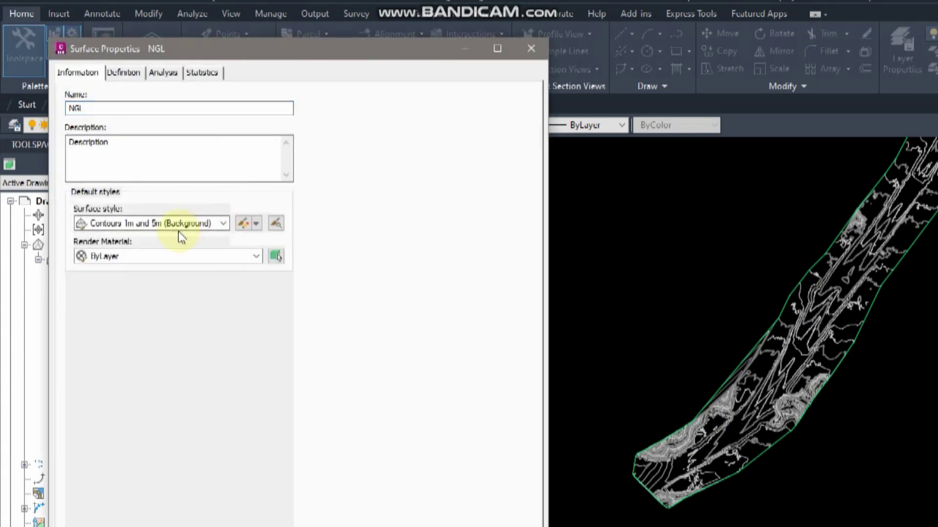
pyautogui.click(177, 224)
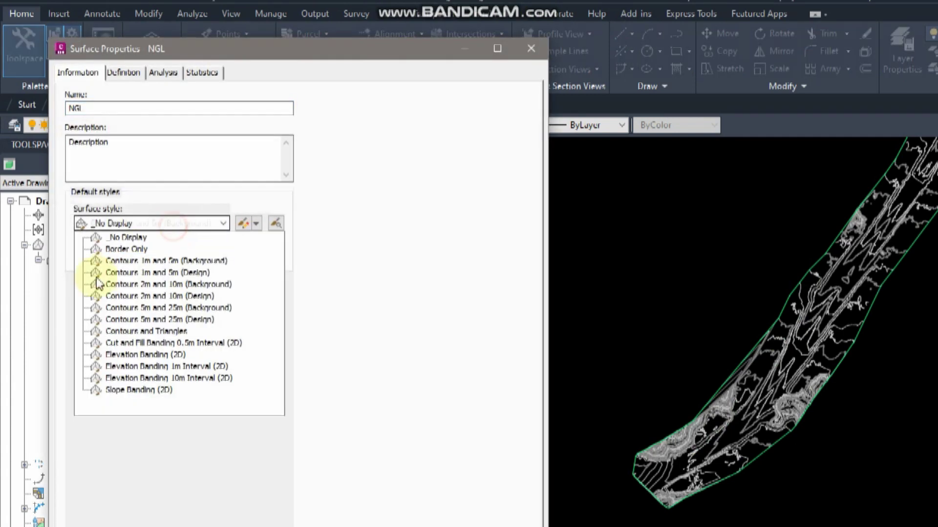
pyautogui.click(124, 237)
pyautogui.click(445, 526)
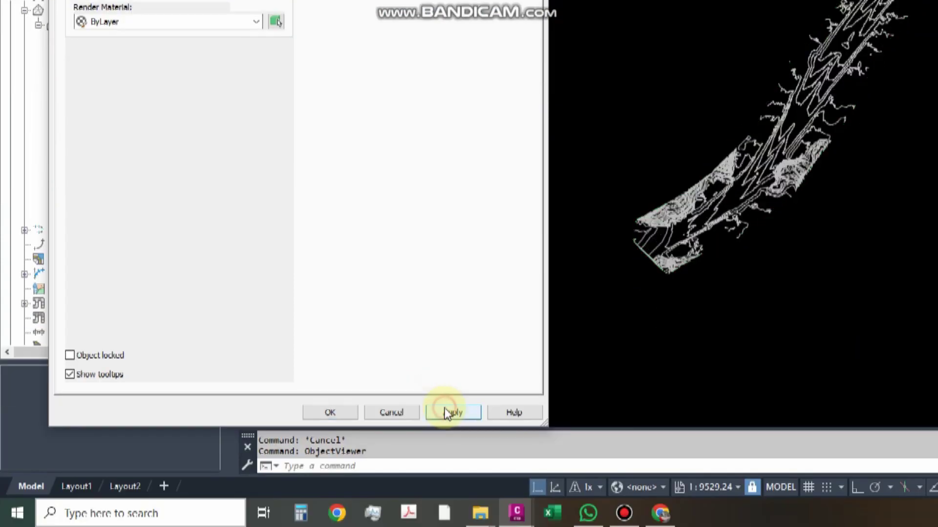
pyautogui.click(330, 414)
# - Check the elevation of a contour polyline at the edge of the strip in its object properties, and deselect it
pyautogui.scroll(4, 694, 150)
pyautogui.press('Escape')
pyautogui.scroll(-6, 578, 148)
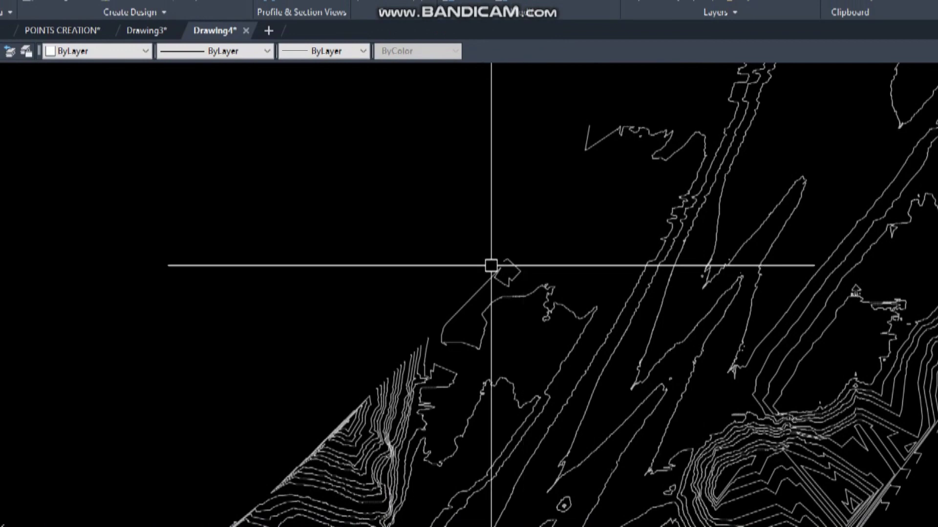
pyautogui.scroll(-4, 468, 298)
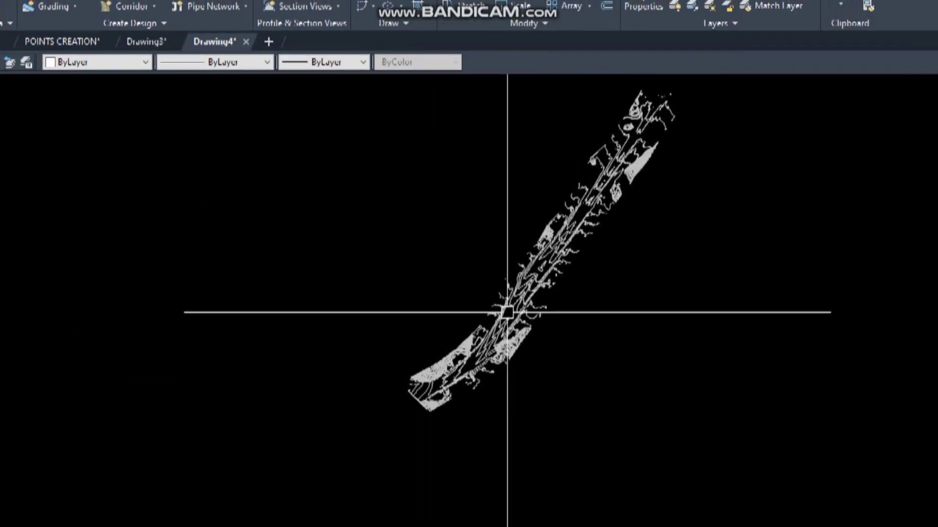
pyautogui.scroll(5, 507, 311)
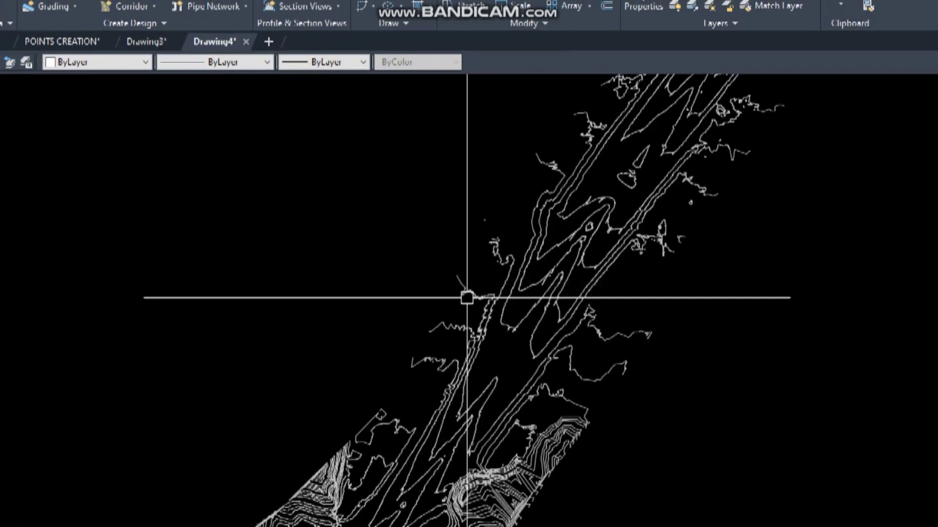
pyautogui.hotkey('ctrl', '1')
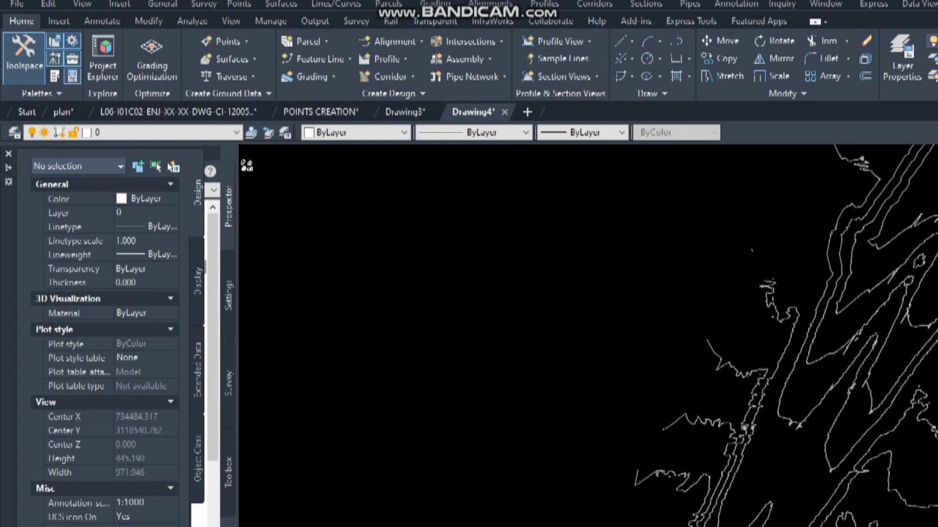
pyautogui.scroll(6, 721, 358)
pyautogui.click(666, 353)
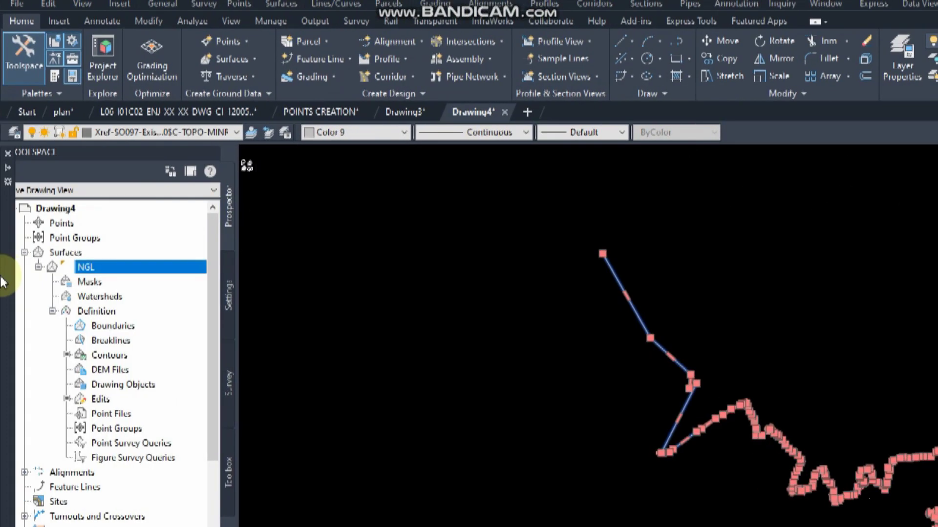
pyautogui.moveTo(3, 290)
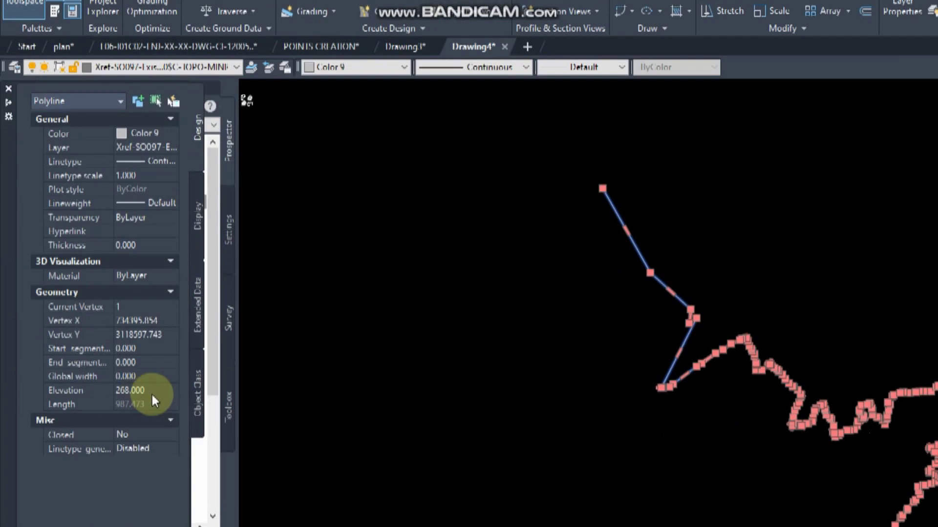
pyautogui.press('Escape')
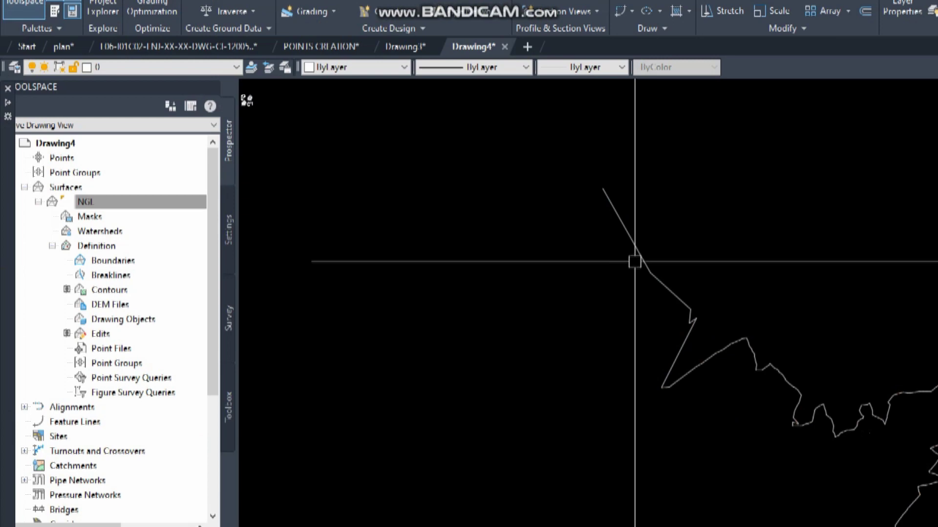
pyautogui.moveTo(638, 251)
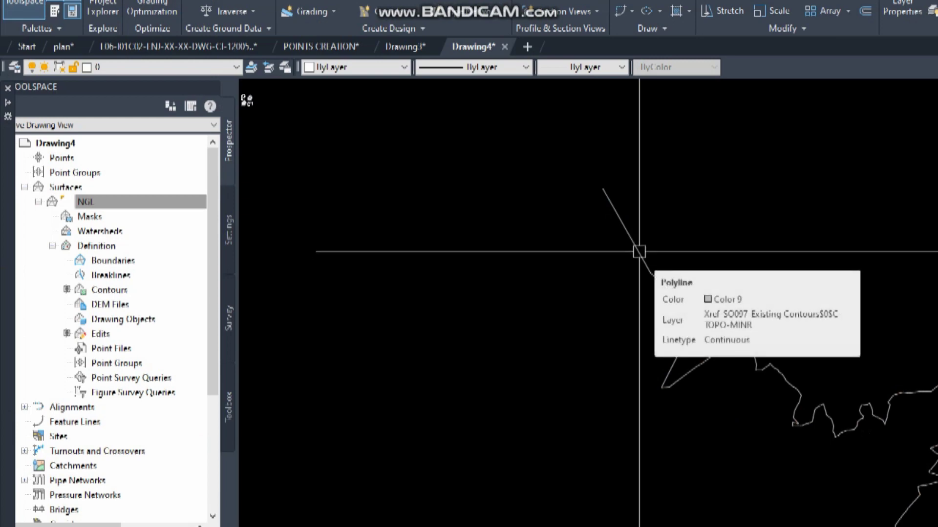
pyautogui.scroll(-5, 638, 251)
pyautogui.scroll(-5, 656, 244)
pyautogui.scroll(5, 659, 247)
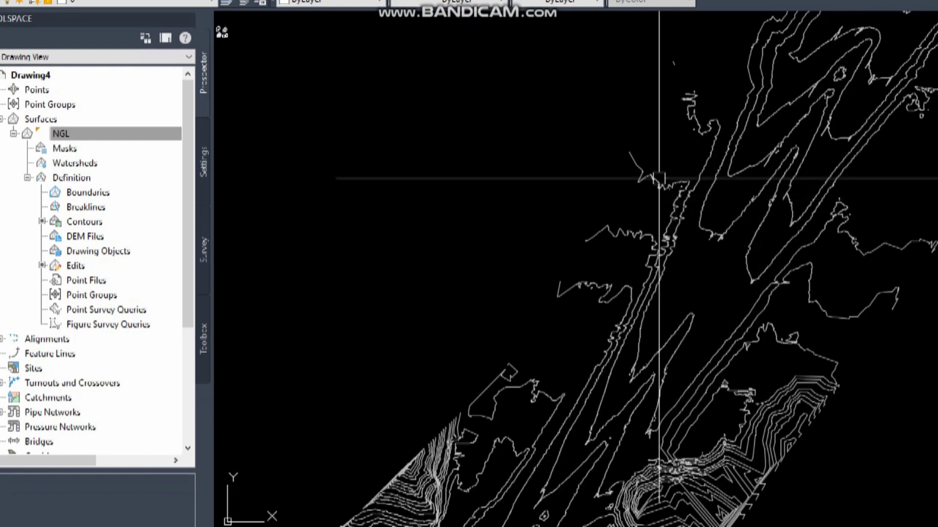